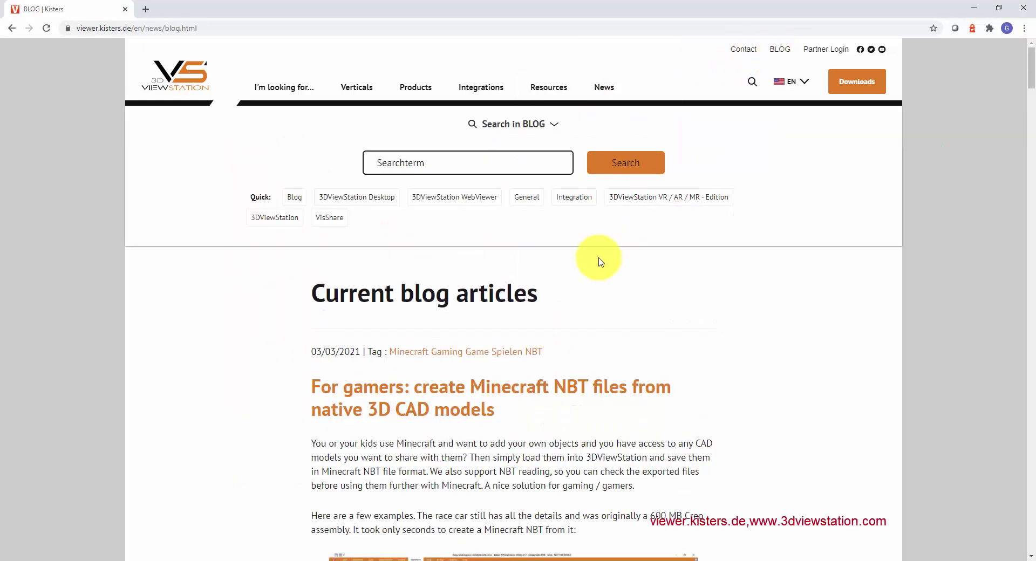
Step: Scroll down through the Kisters blog articles to browse the v2021 preview posts
scroll(598, 272, "down", 1)
scroll(597, 269, "down", 4)
scroll(597, 273, "down", 3)
scroll(597, 273, "down", 4)
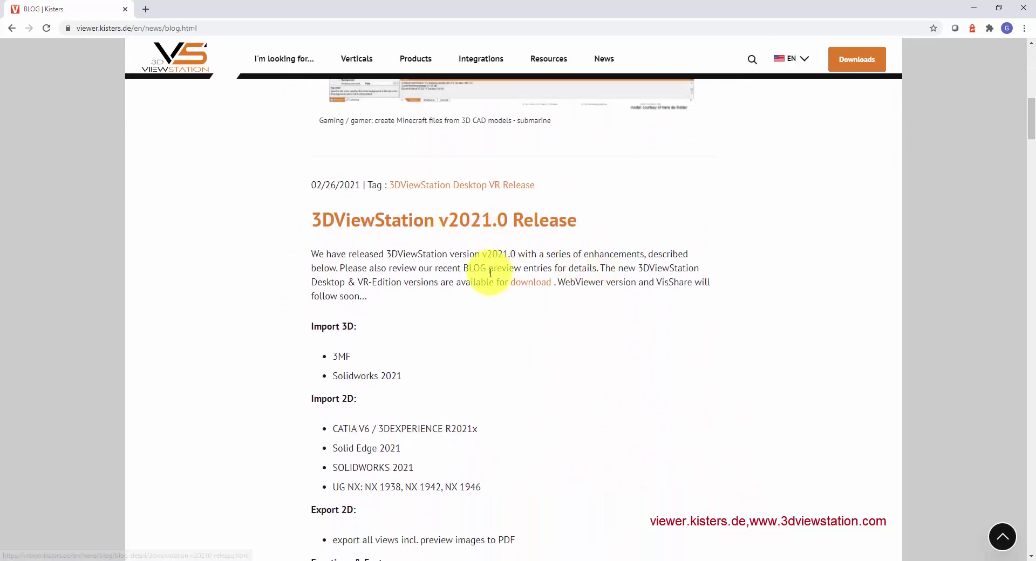
scroll(488, 272, "down", 4)
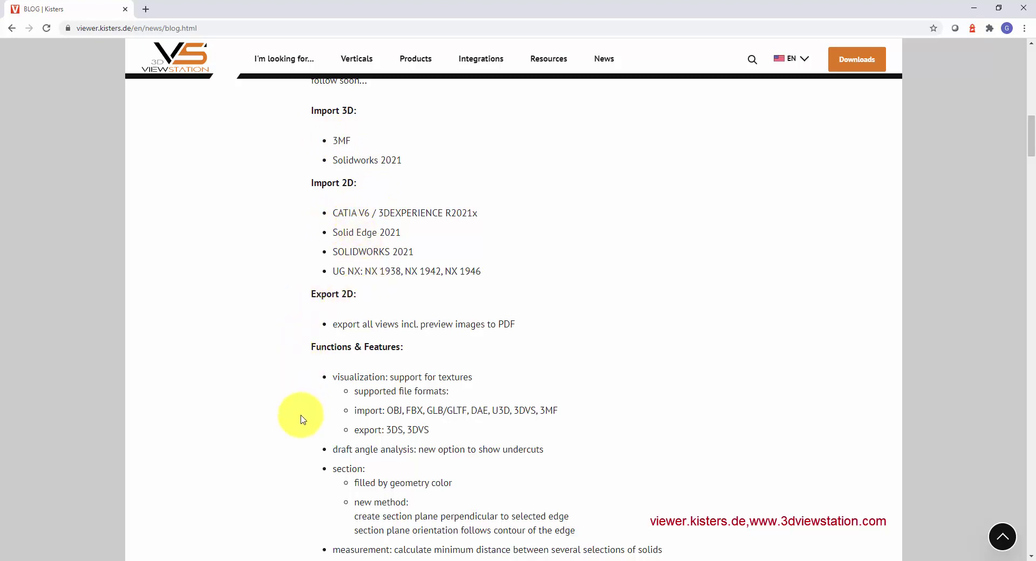
scroll(302, 419, "down", 3)
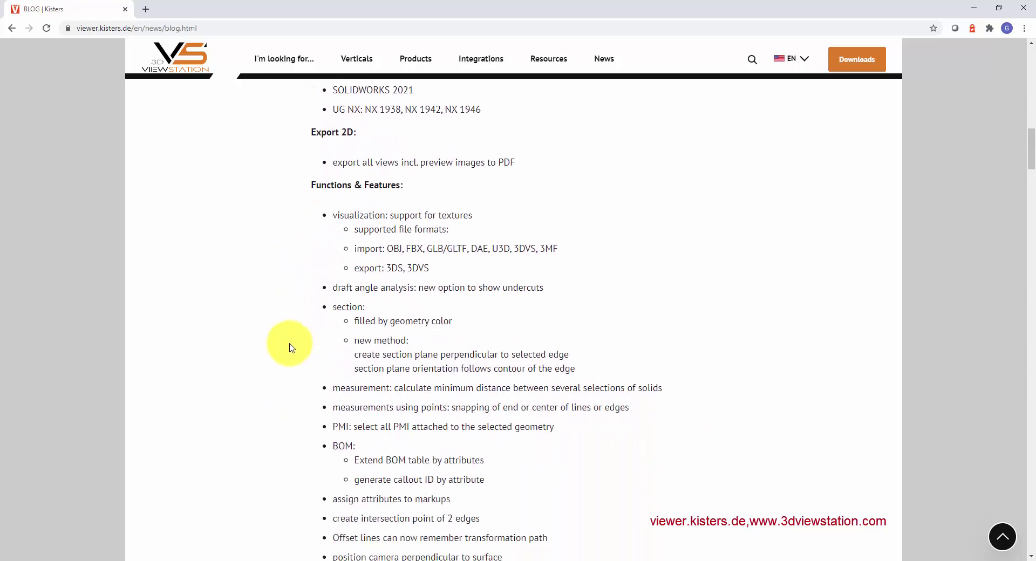
scroll(291, 356, "down", 4)
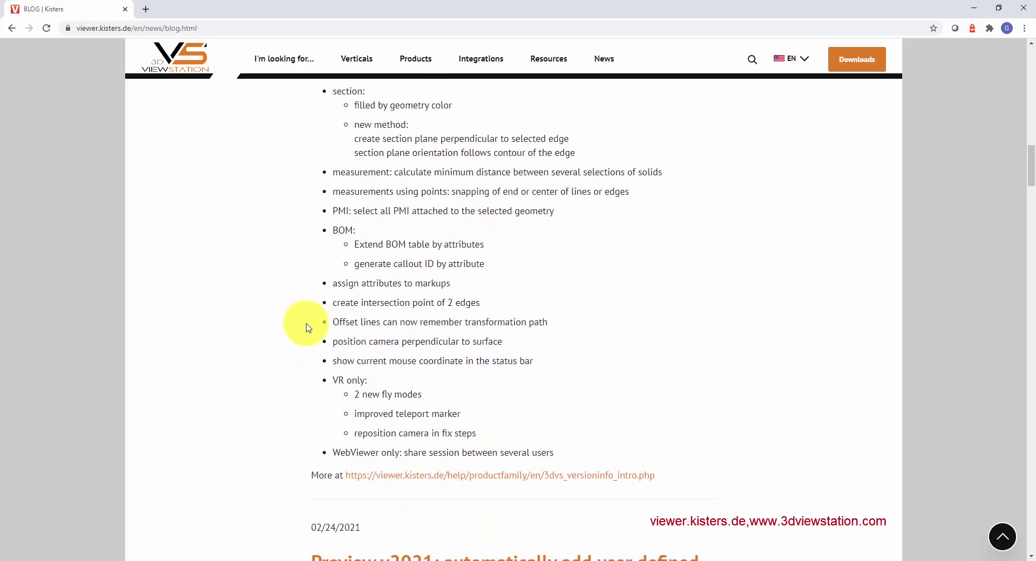
scroll(308, 327, "down", 2)
scroll(308, 329, "down", 3)
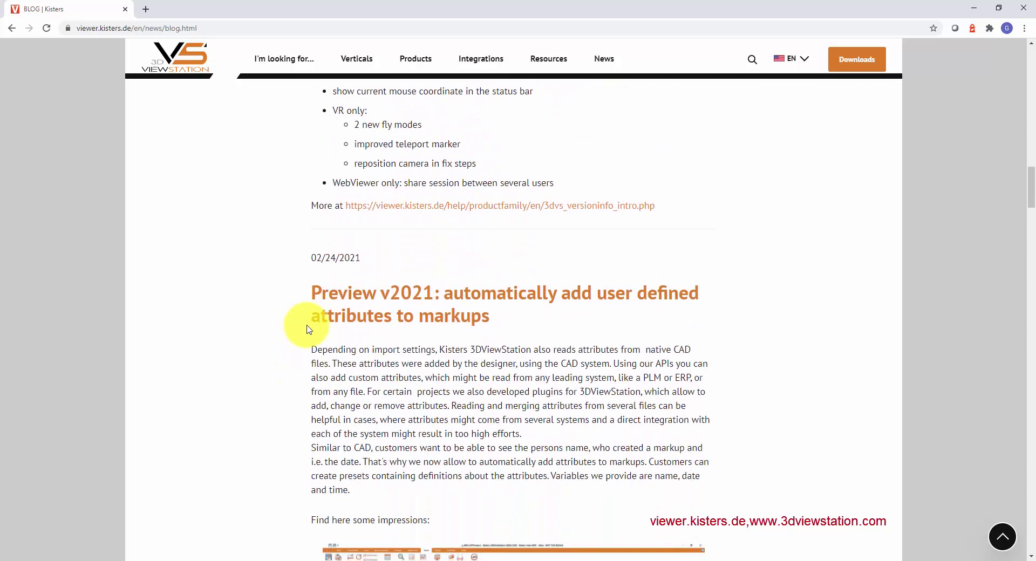
scroll(255, 313, "down", 1)
scroll(258, 315, "down", 5)
scroll(257, 316, "down", 1)
scroll(258, 316, "down", 2)
scroll(259, 316, "down", 3)
scroll(257, 315, "down", 1)
scroll(258, 315, "down", 4)
scroll(257, 315, "down", 5)
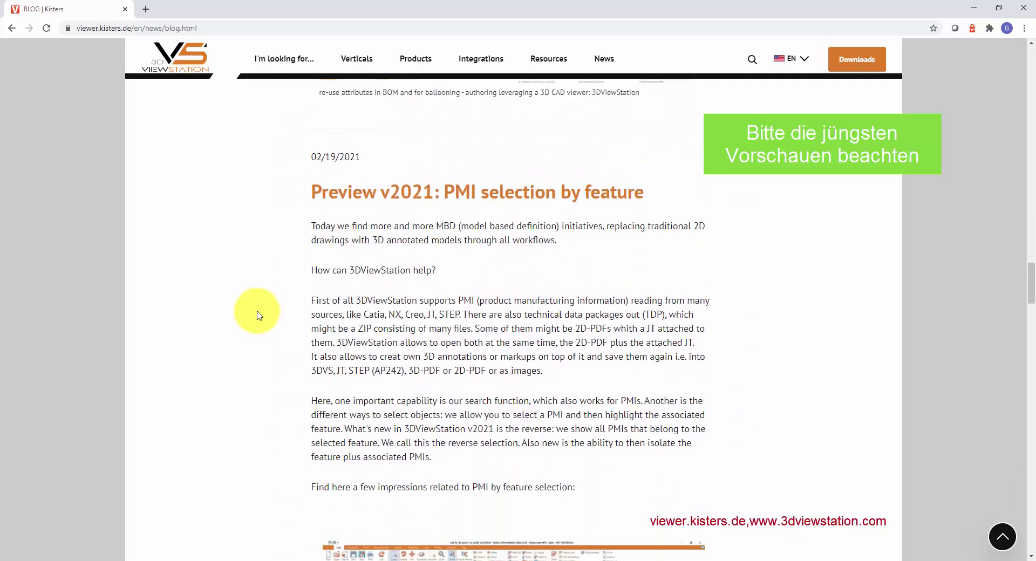
scroll(257, 316, "down", 5)
scroll(259, 317, "down", 2)
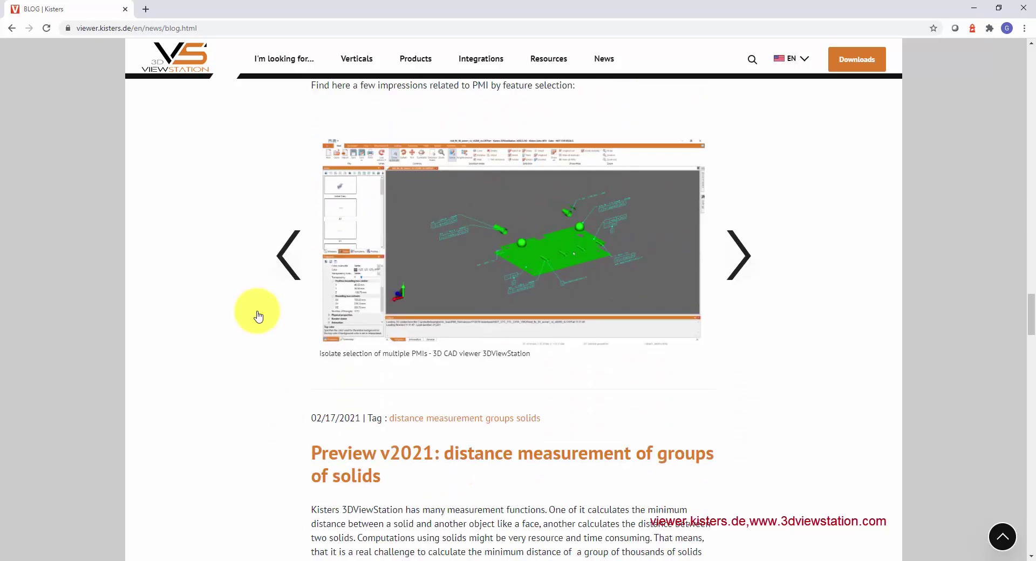
scroll(258, 317, "down", 2)
scroll(258, 317, "down", 5)
scroll(259, 317, "down", 2)
scroll(258, 317, "down", 2)
scroll(259, 317, "down", 3)
scroll(258, 317, "down", 5)
scroll(258, 317, "down", 1)
scroll(259, 317, "down", 4)
scroll(259, 316, "down", 1)
scroll(258, 317, "down", 5)
scroll(258, 317, "down", 1)
scroll(258, 317, "down", 5)
scroll(258, 317, "down", 1)
scroll(258, 317, "down", 5)
scroll(259, 317, "down", 4)
scroll(259, 317, "down", 3)
scroll(259, 317, "down", 3)
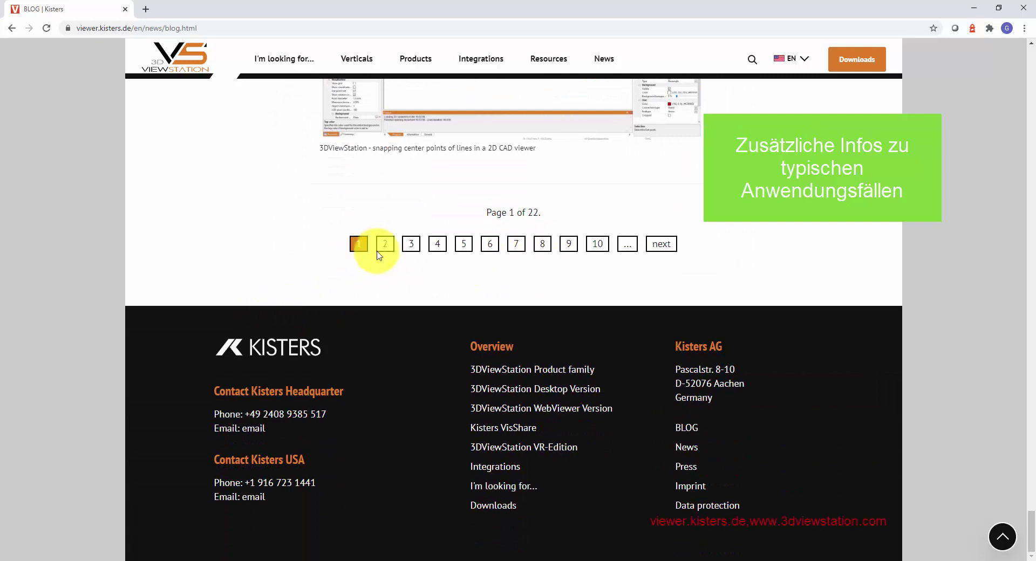
scroll(335, 312, "down", 1)
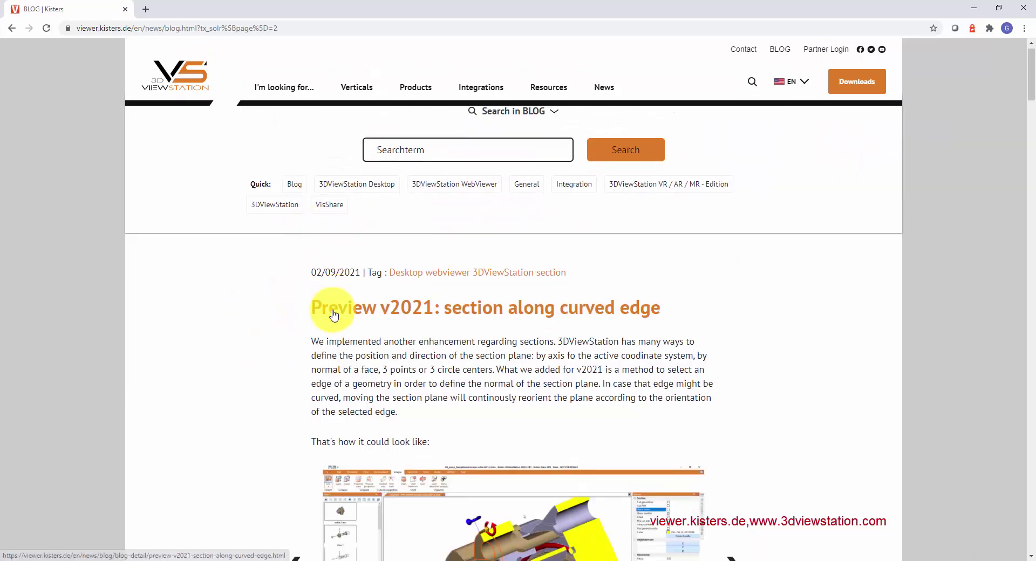
scroll(340, 311, "down", 4)
scroll(345, 309, "down", 5)
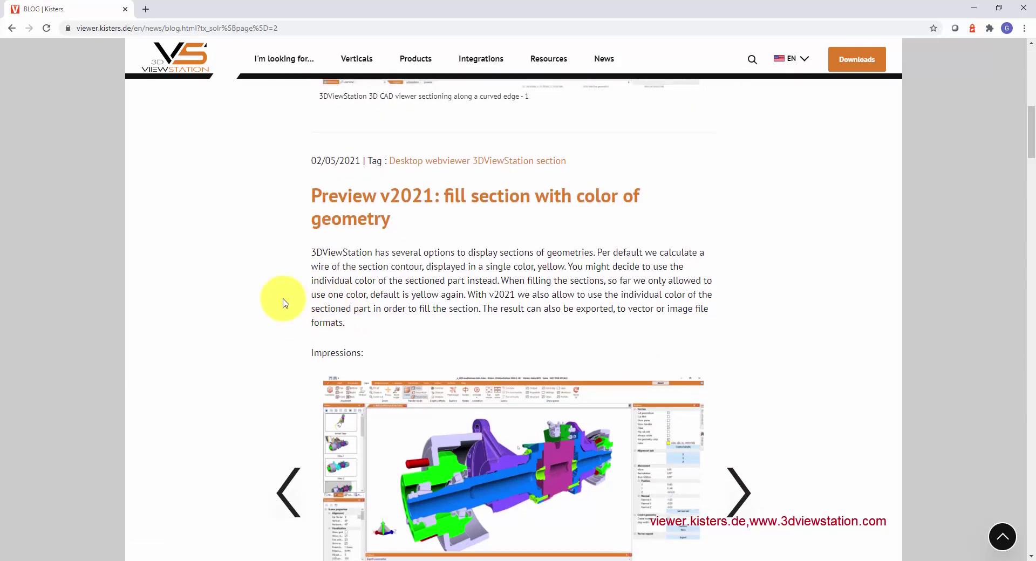
scroll(313, 305, "down", 5)
scroll(280, 301, "down", 4)
scroll(284, 302, "down", 3)
scroll(284, 303, "down", 2)
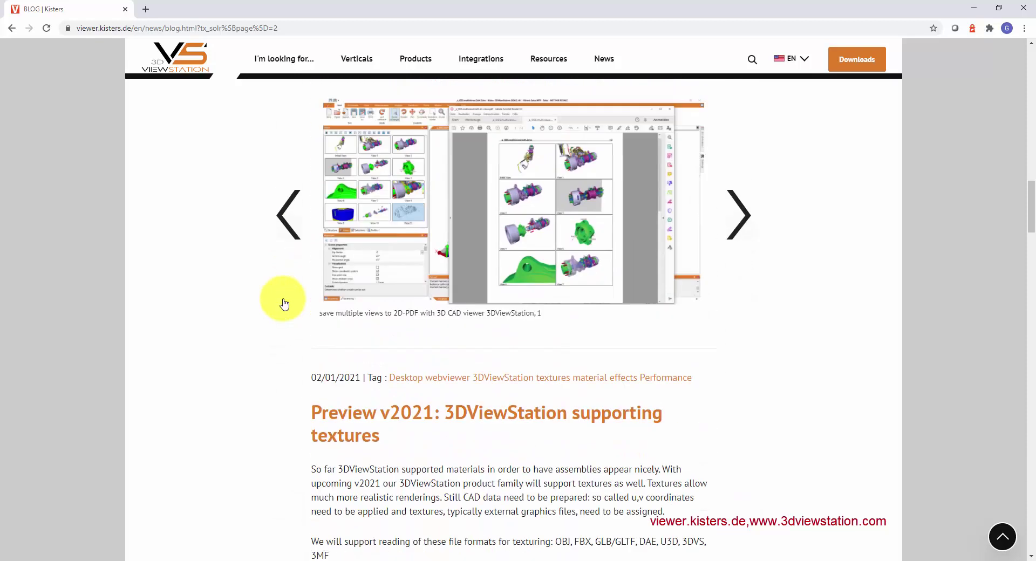
scroll(282, 301, "down", 5)
scroll(283, 303, "down", 3)
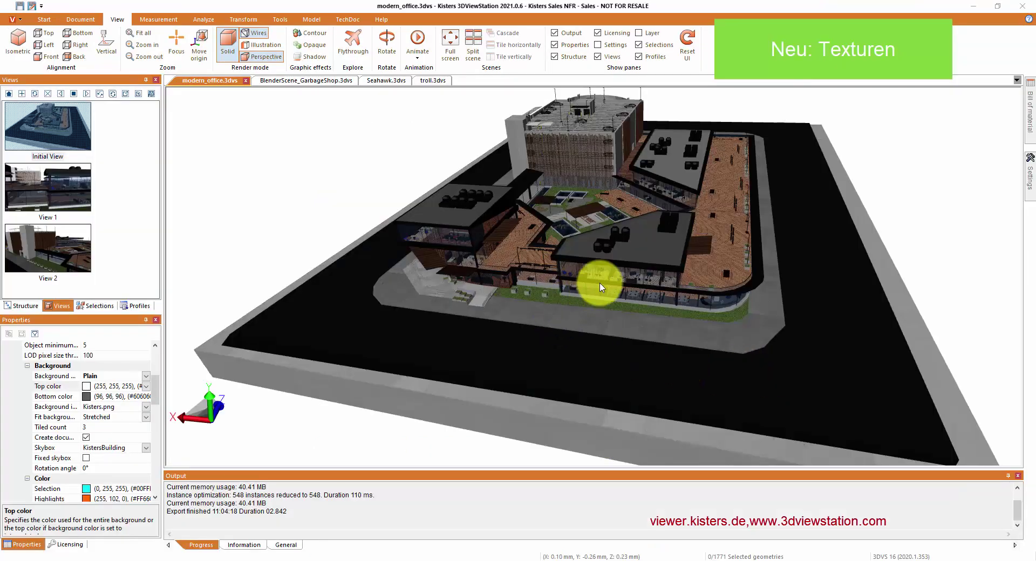
Step: Tilt the modern_office model to a low side view and fly forward toward the desks
scroll(601, 288, "up", 2)
left_click_drag(601, 286, 615, 278)
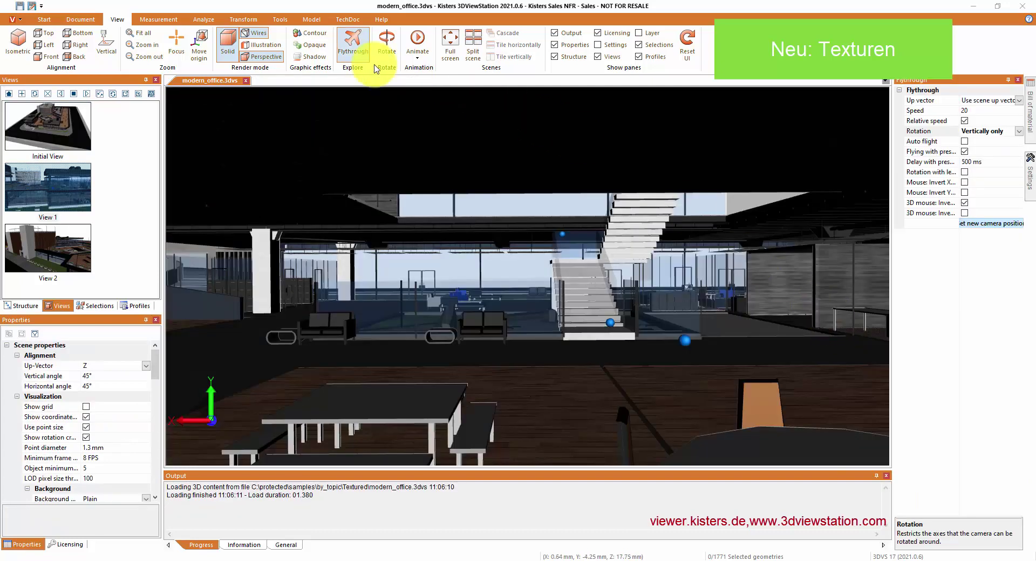
mouse_move(753, 63)
left_mouse_down()
mouse_move(704, 171)
mouse_move(756, 54)
left_mouse_up()
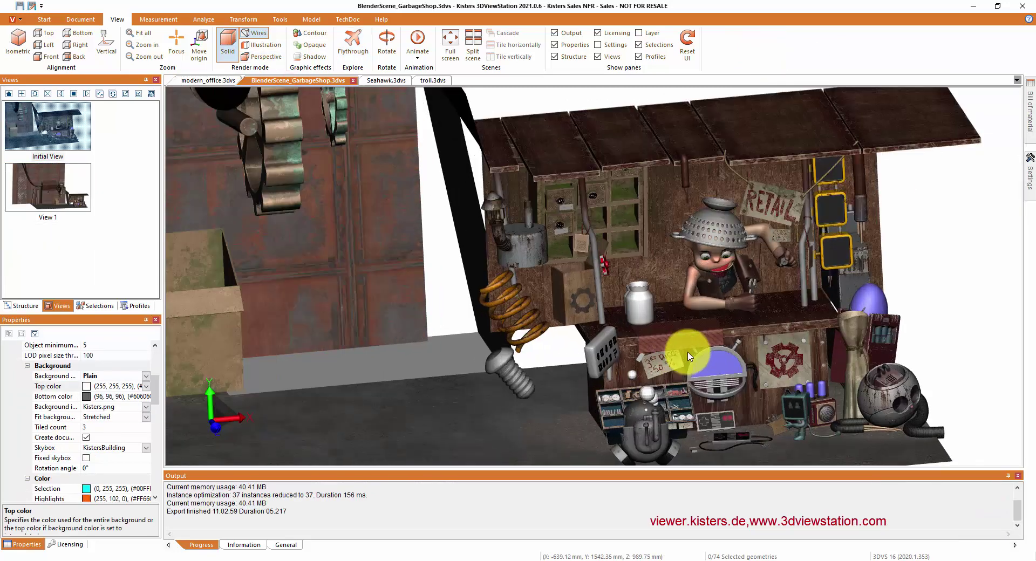
Step: Zoom in and out around the GarbageShop scene
scroll(679, 370, "up", 2)
scroll(636, 363, "up", 2)
scroll(636, 363, "up", 2)
scroll(743, 358, "up", 2)
scroll(743, 358, "down", 5)
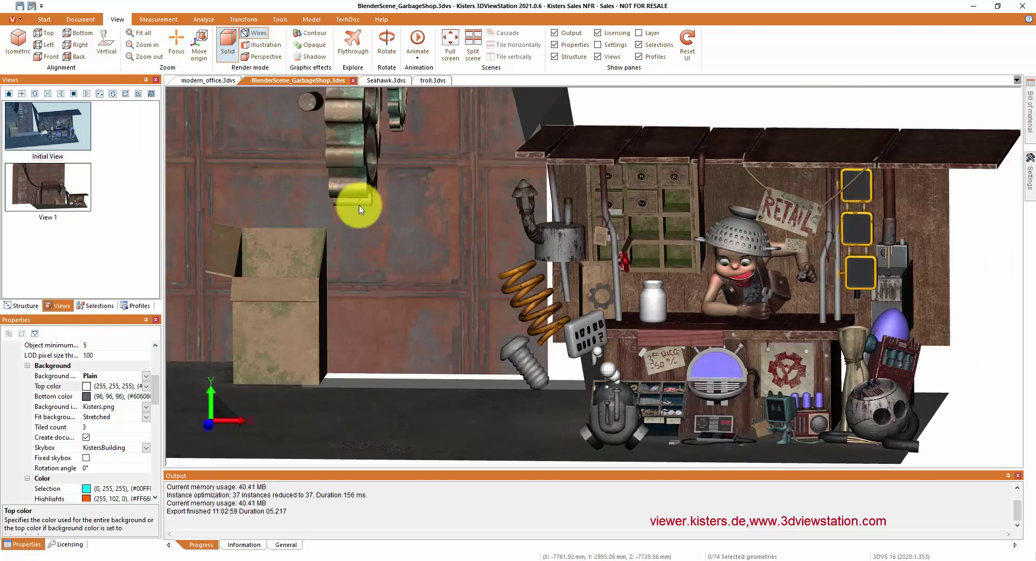
scroll(345, 167, "up", 2)
scroll(338, 153, "up", 2)
scroll(339, 153, "up", 1)
scroll(340, 155, "up", 2)
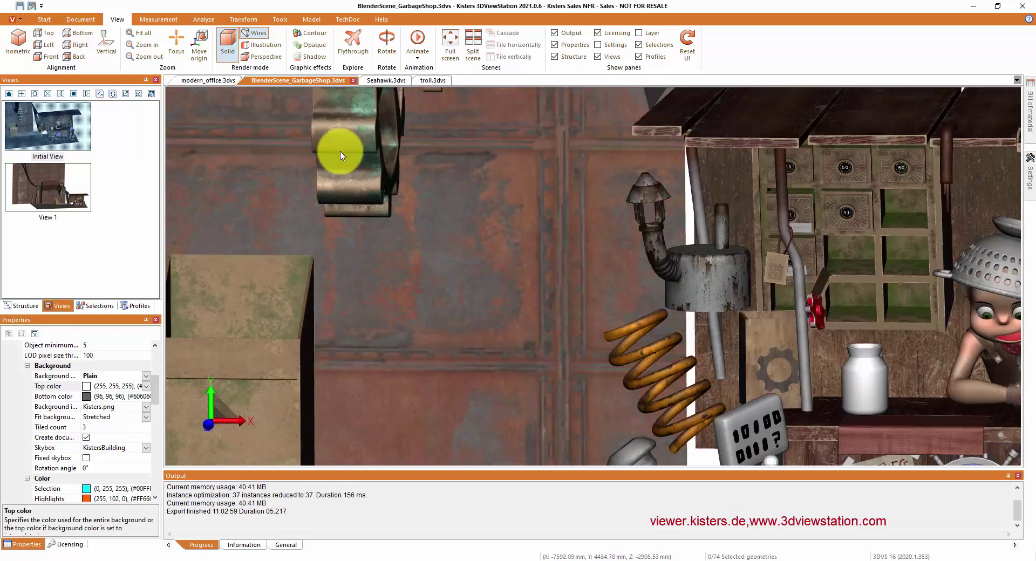
scroll(340, 156, "down", 3)
Step: Switch to the Seahawk.3dvs helicopter and orbit it to a front-quarter view
key("ctrl+Tab")
scroll(857, 296, "up", 2)
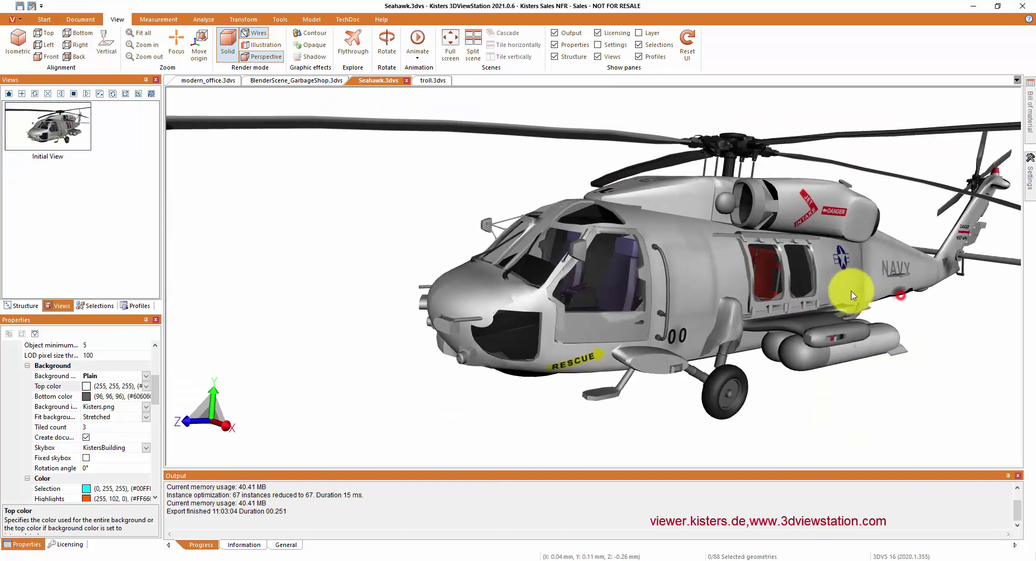
scroll(783, 308, "up", 3)
scroll(699, 327, "down", 3)
scroll(635, 324, "down", 1)
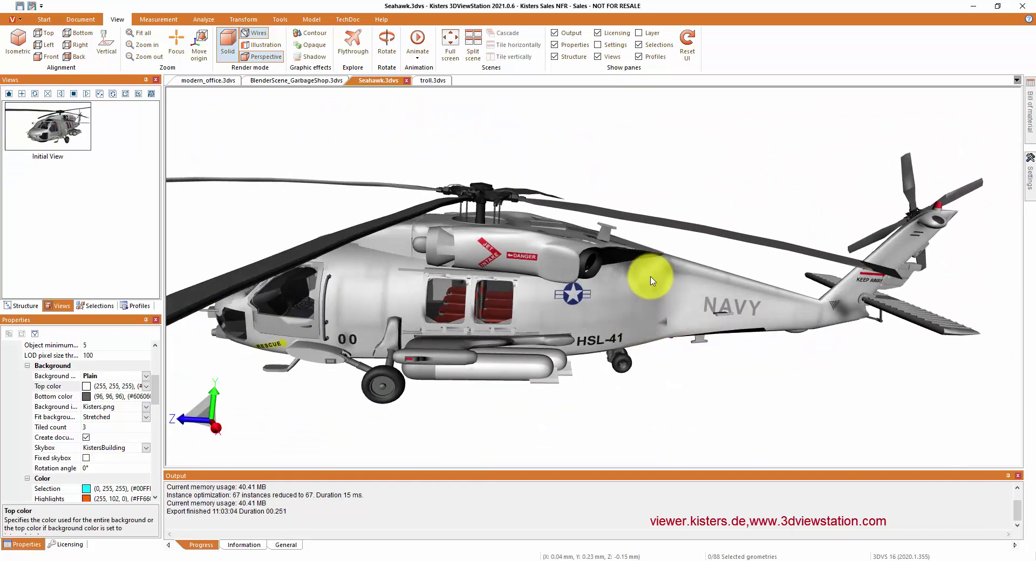
scroll(636, 266, "up", 3)
scroll(647, 277, "down", 1)
scroll(658, 282, "down", 2)
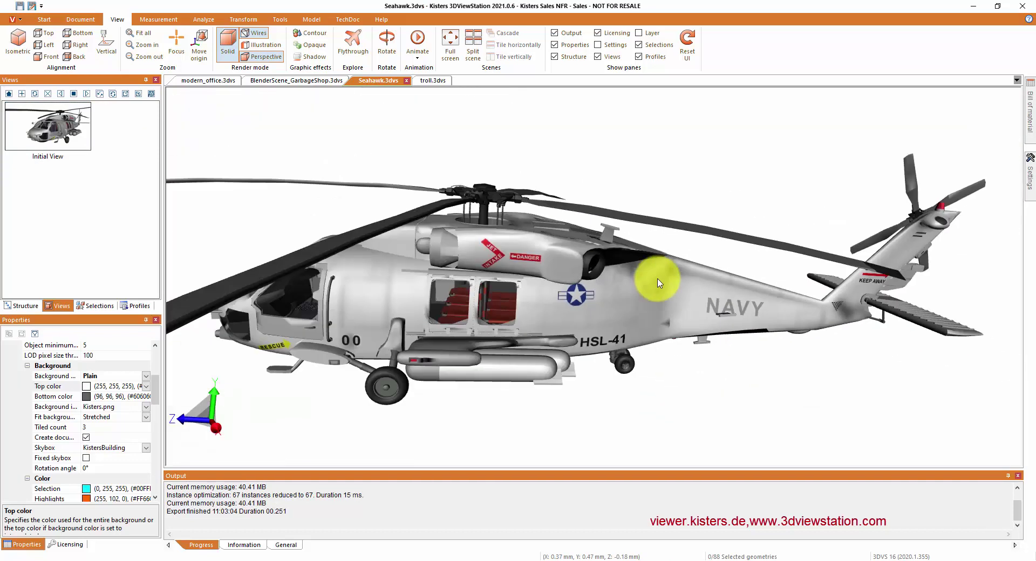
scroll(657, 282, "down", 1)
left_click_drag(502, 298, 678, 299)
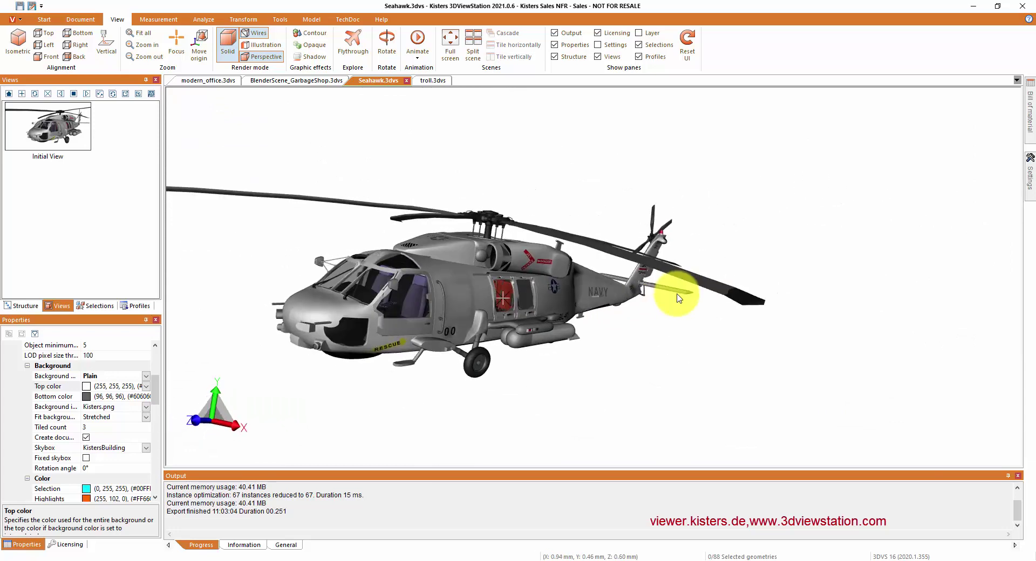
Step: Switch to troll.3dvs and turn the troll to inspect it from the side
left_click(433, 80)
scroll(585, 308, "up", 3)
scroll(574, 311, "down", 3)
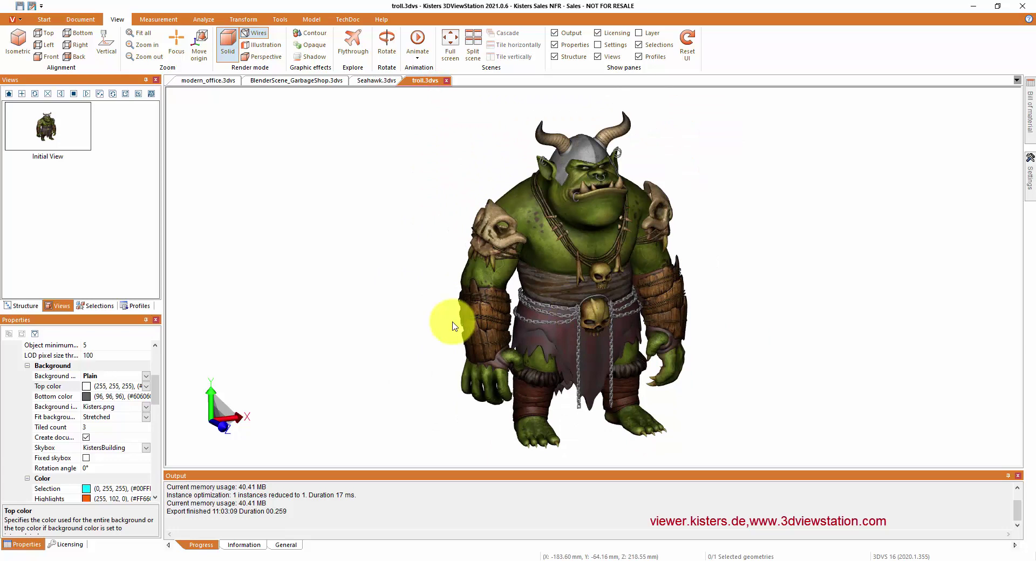
left_click_drag(456, 324, 467, 330)
Step: Colour the housing STEP part by draft angle with undercuts shown, then orbit to its lower ribs
left_click(607, 369)
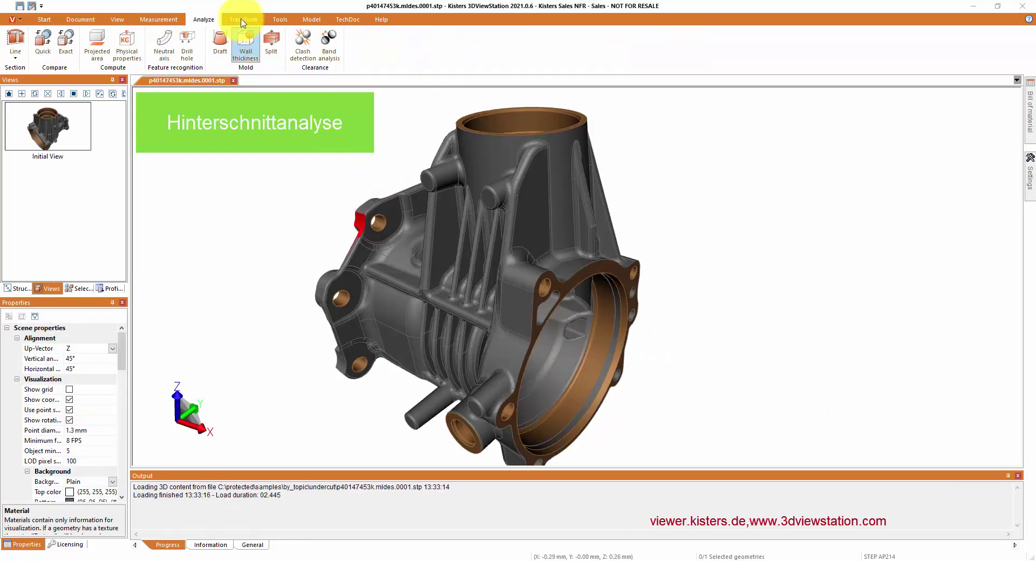
left_click(220, 41)
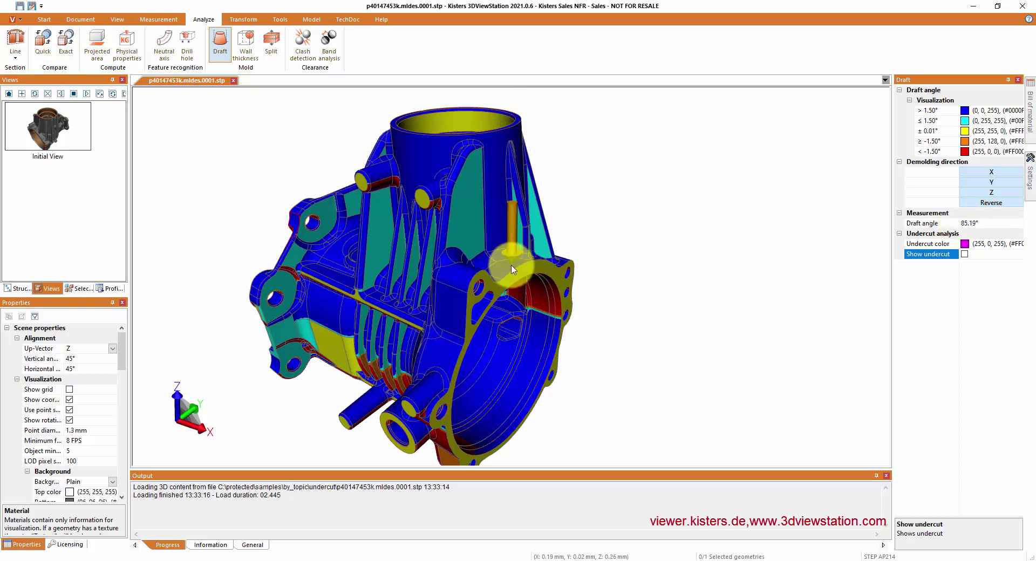
left_click(965, 254)
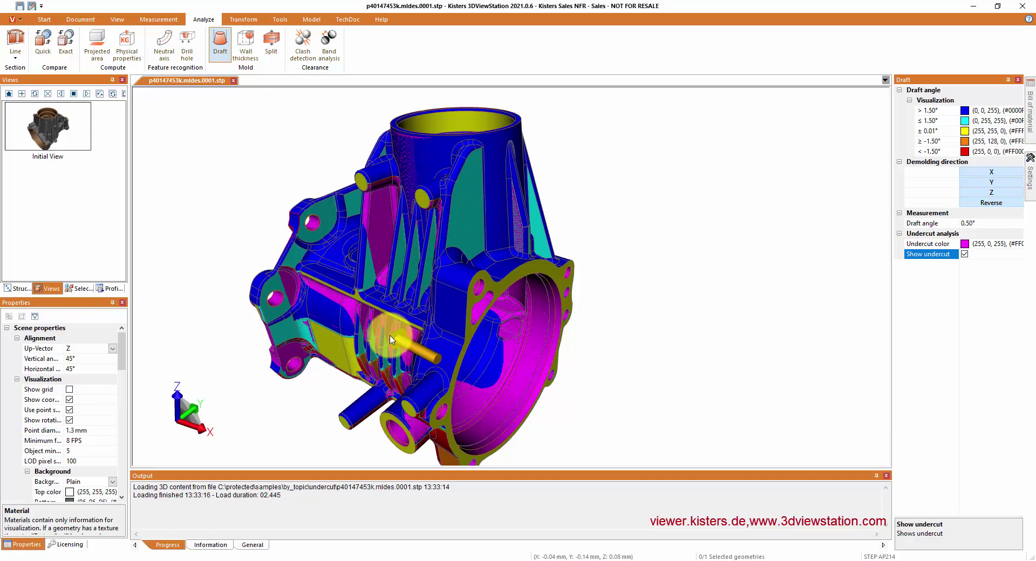
scroll(391, 341, "up", 2)
scroll(400, 334, "up", 2)
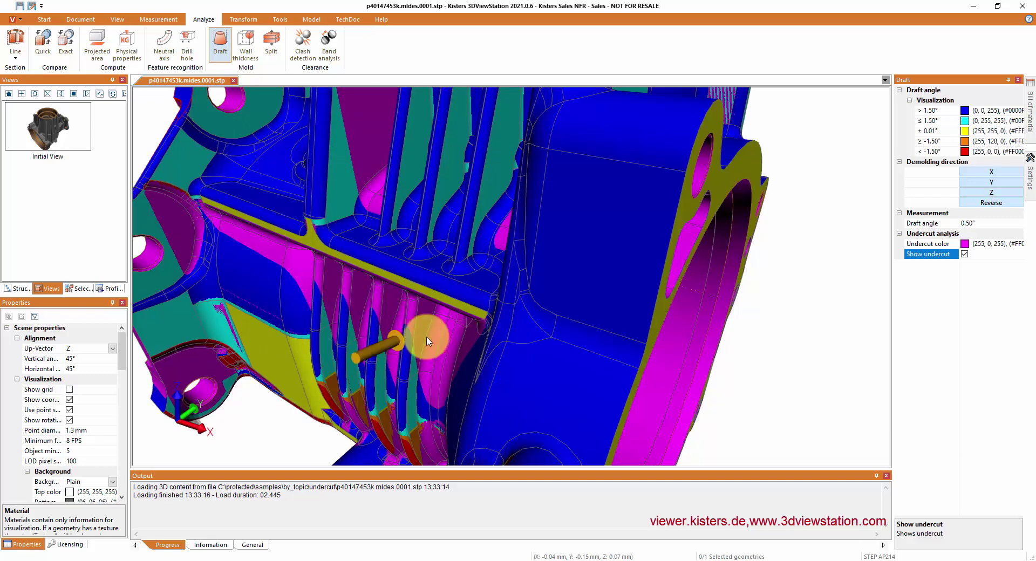
scroll(436, 324, "up", 2)
mouse_move(436, 324)
left_mouse_down()
mouse_move(424, 298)
mouse_move(259, 329)
mouse_move(459, 362)
left_mouse_up()
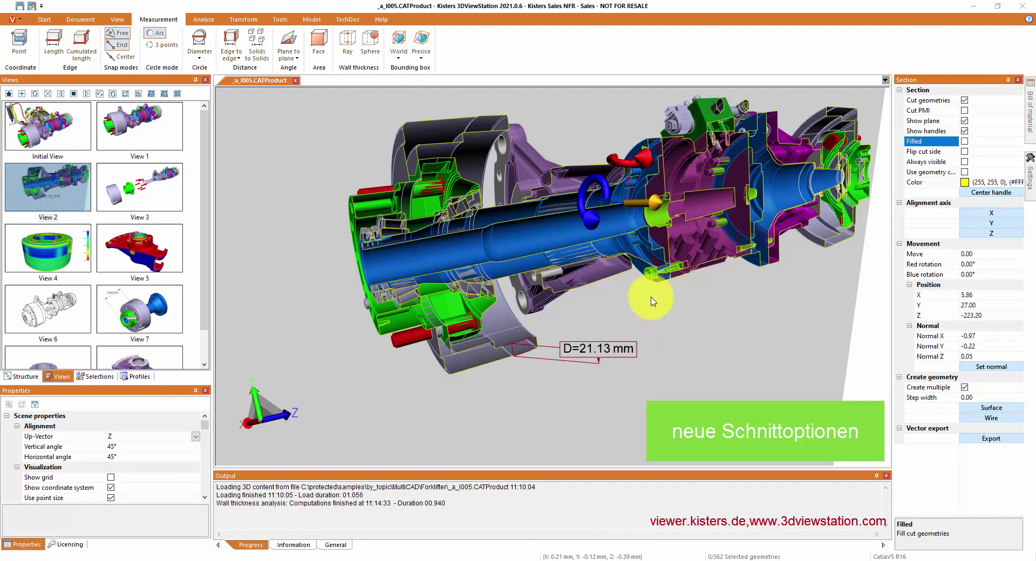
Step: Move the section plane across the assembly and fill the cut faces with each part's geometry colour
left_click_drag(634, 205, 640, 206)
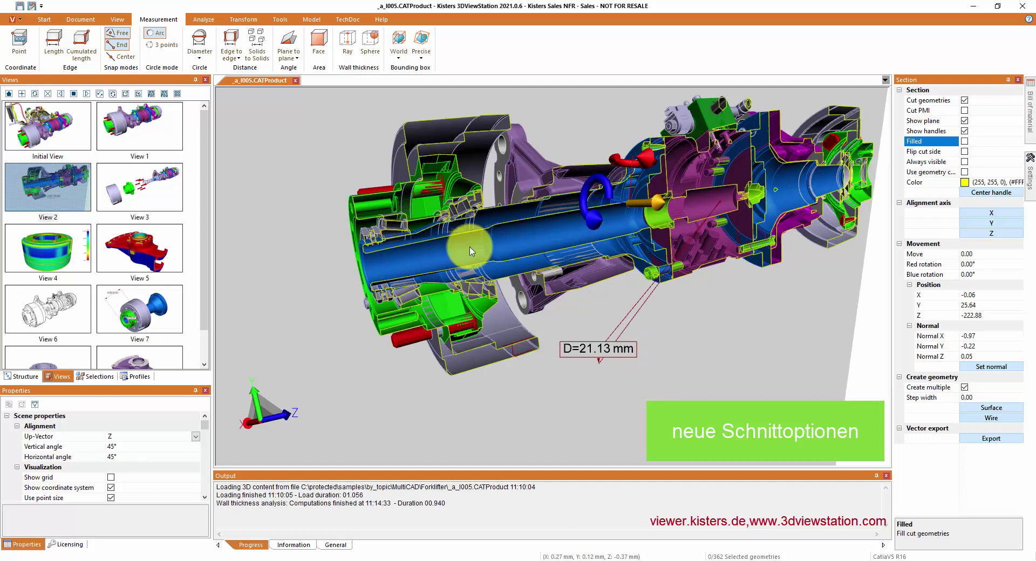
left_click(965, 143)
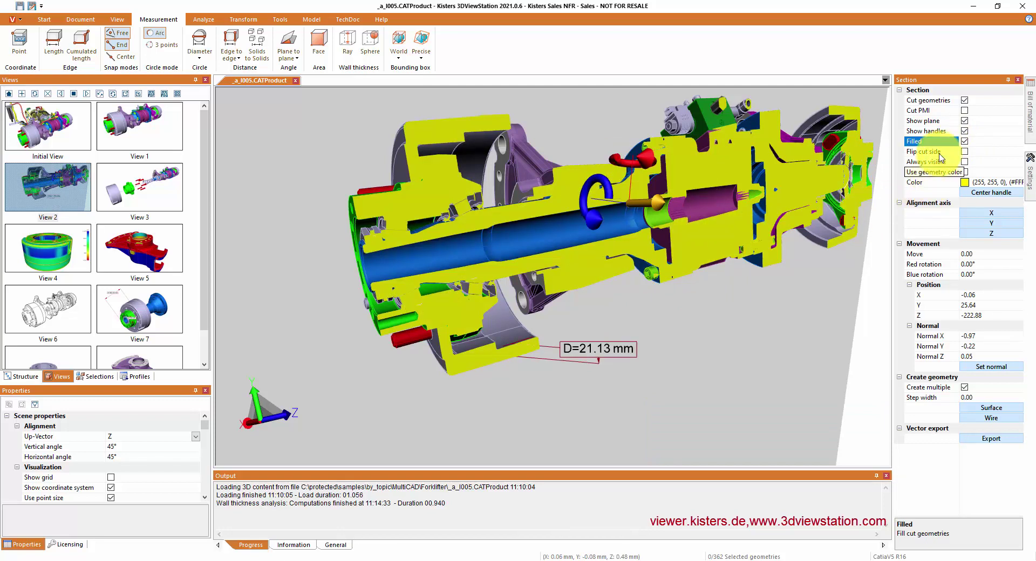
left_click(965, 143)
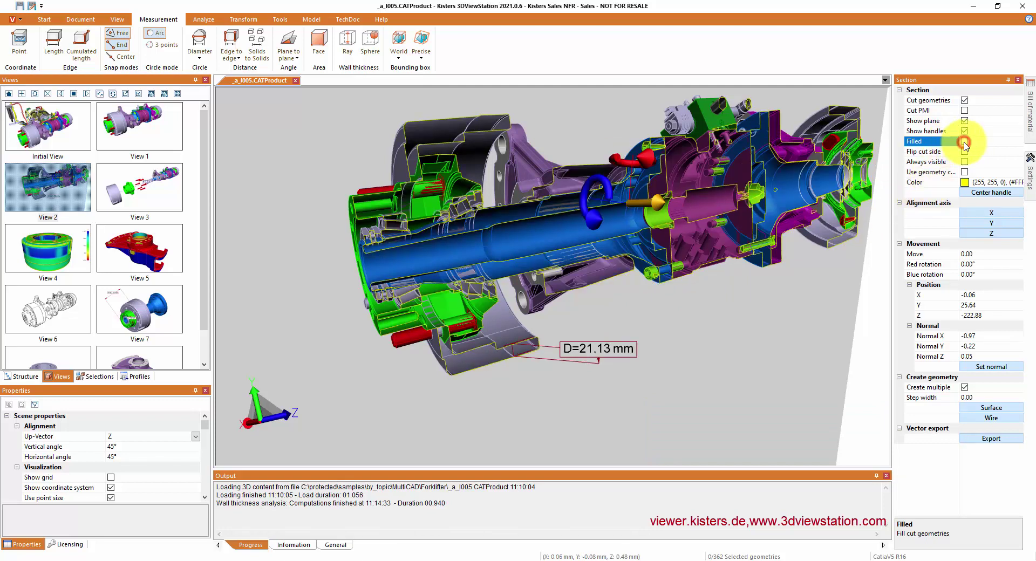
left_click(965, 173)
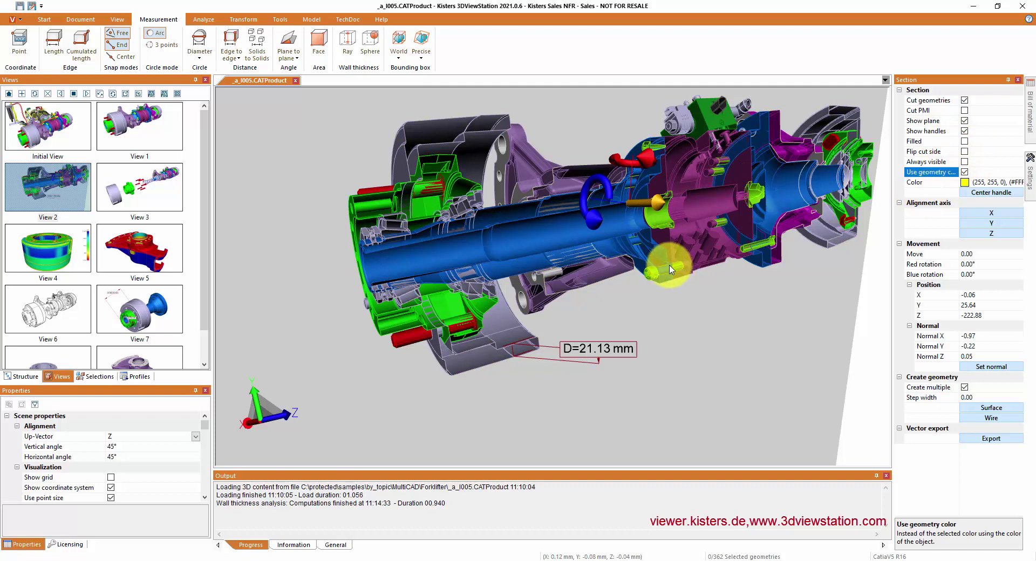
left_click(965, 142)
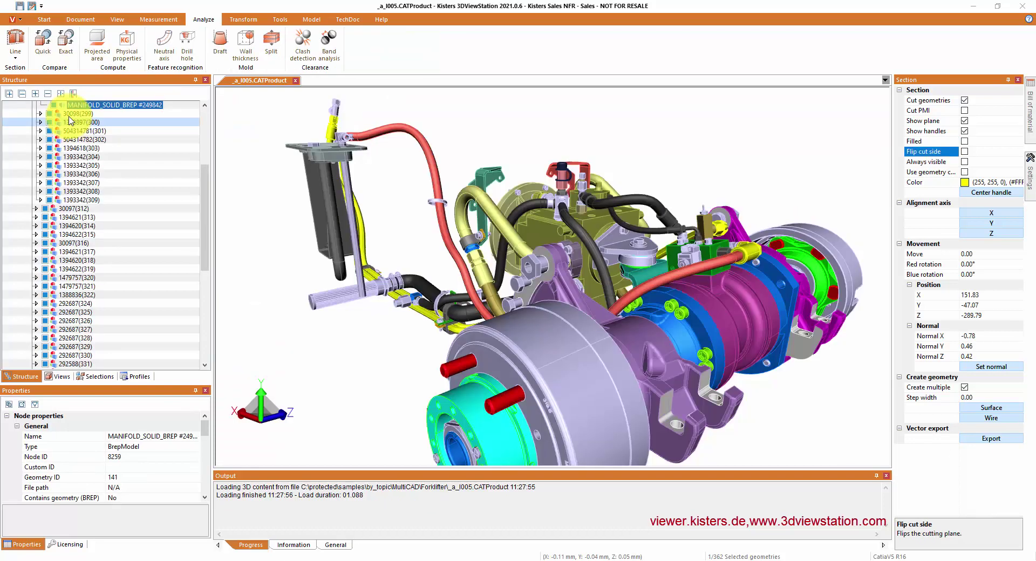
Step: Place a Line section on the red hose and slide the plane along it
left_click(16, 40)
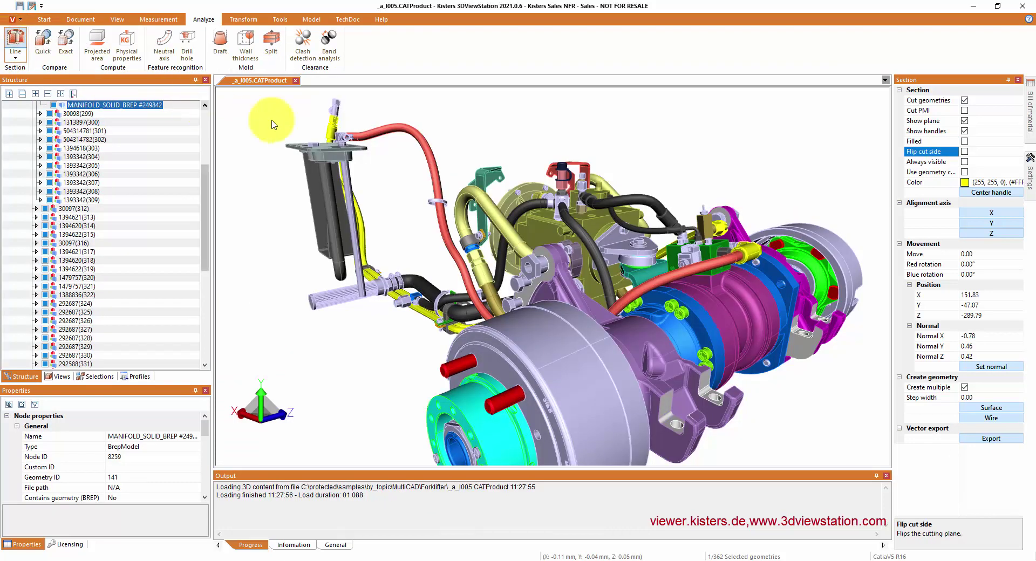
left_click(409, 133)
mouse_move(438, 124)
left_mouse_down()
mouse_move(514, 352)
mouse_move(571, 397)
mouse_move(618, 392)
mouse_move(659, 371)
mouse_move(739, 313)
mouse_move(802, 238)
mouse_move(814, 243)
mouse_move(816, 225)
mouse_move(884, 218)
left_mouse_up()
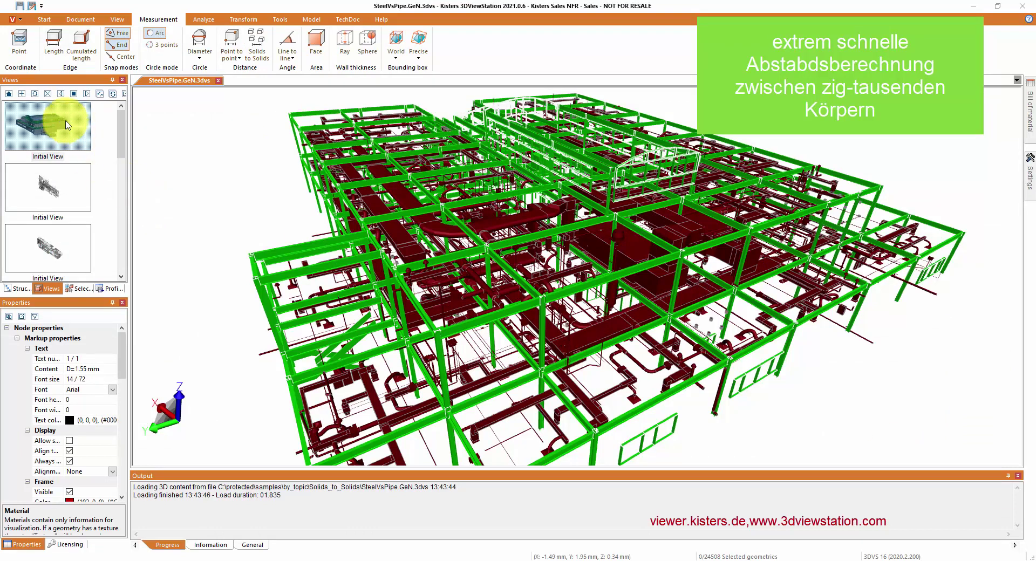
Step: Measure the solids-to-solids gap between Steel construction and Air condition and Water: D=1.55 mm
left_click(78, 288)
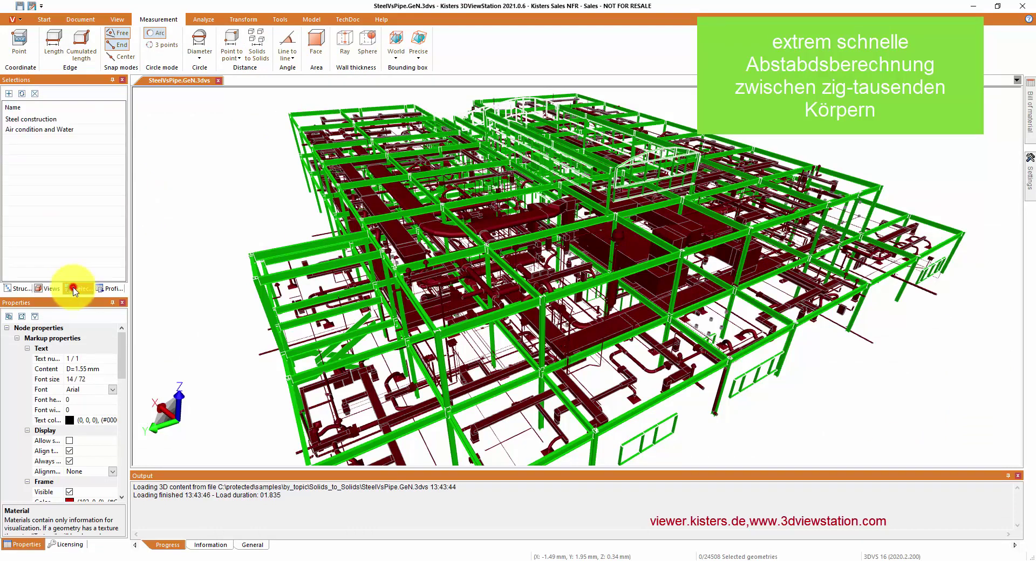
double_click(37, 123)
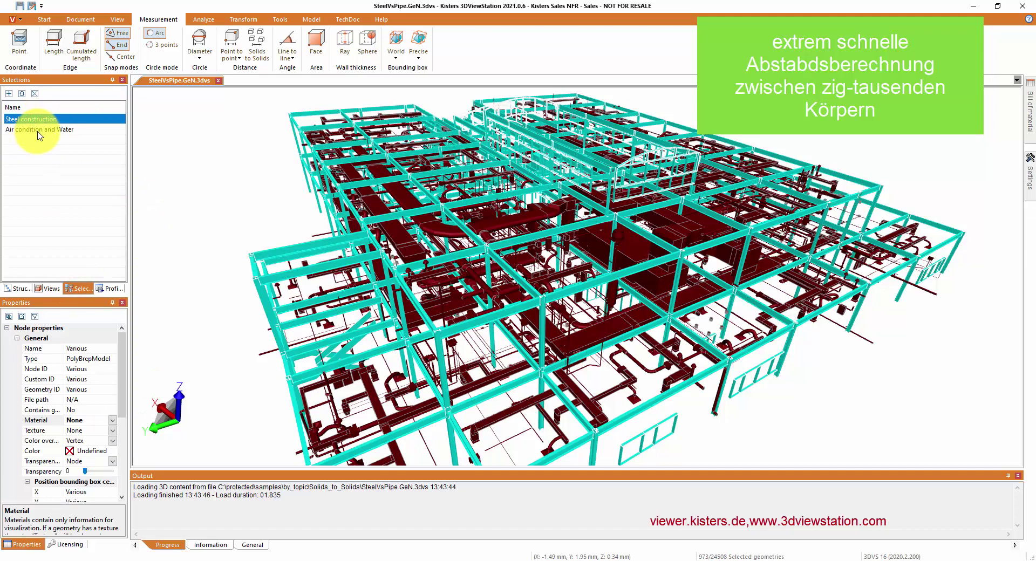
double_click(37, 131)
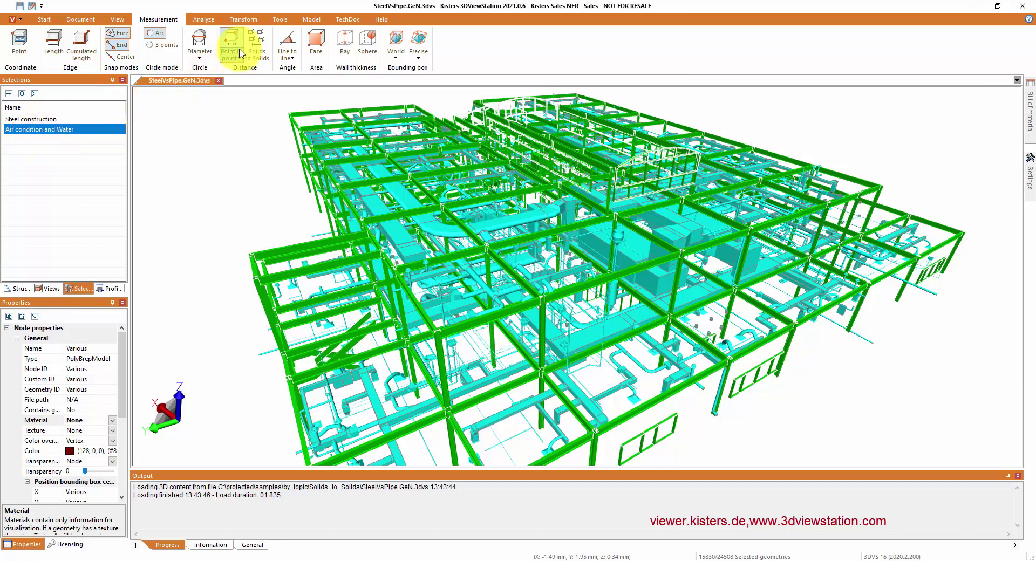
left_click(258, 48)
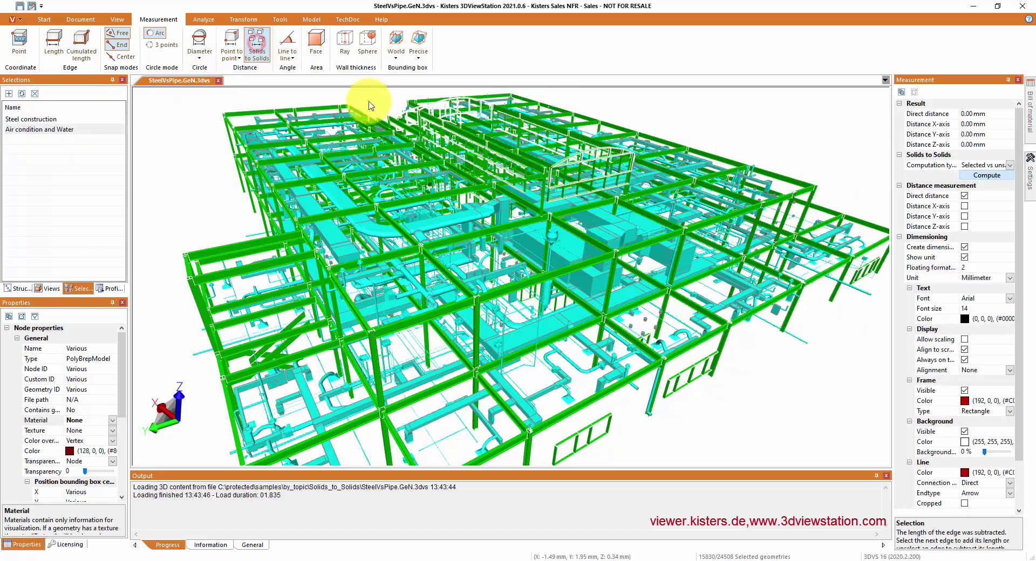
left_click(1007, 166)
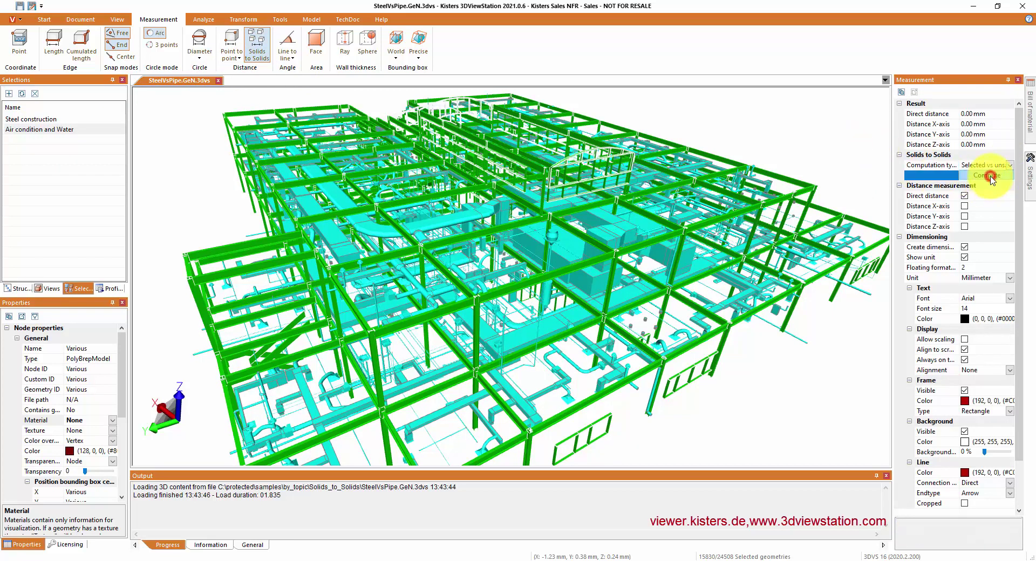
left_click(991, 176)
scroll(454, 205, "up", 5)
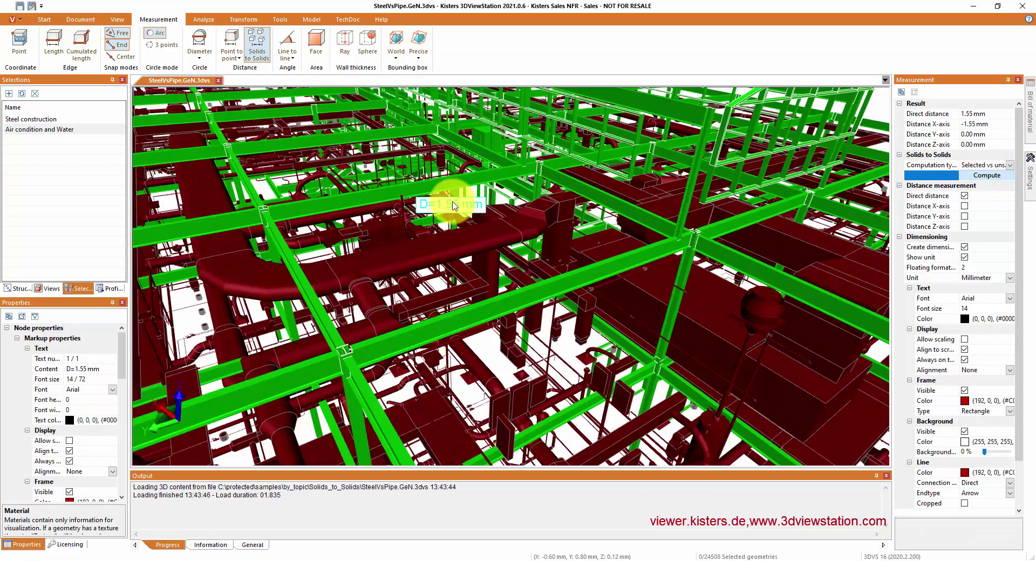
Step: Jump to saved View 8 and shift the view around the 1.55 mm dimension
left_click(52, 289)
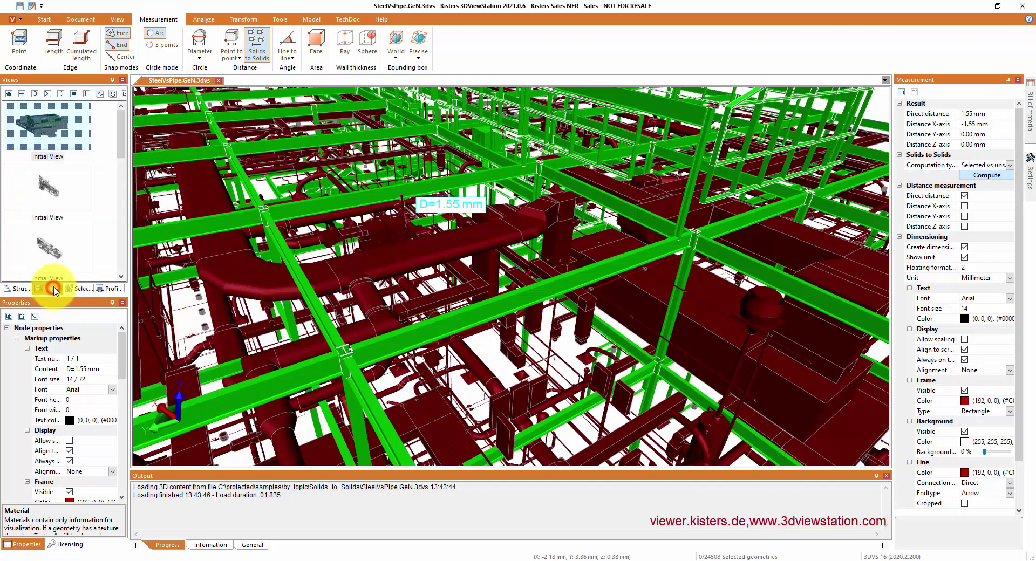
scroll(123, 259, "down", 3)
scroll(121, 259, "down", 3)
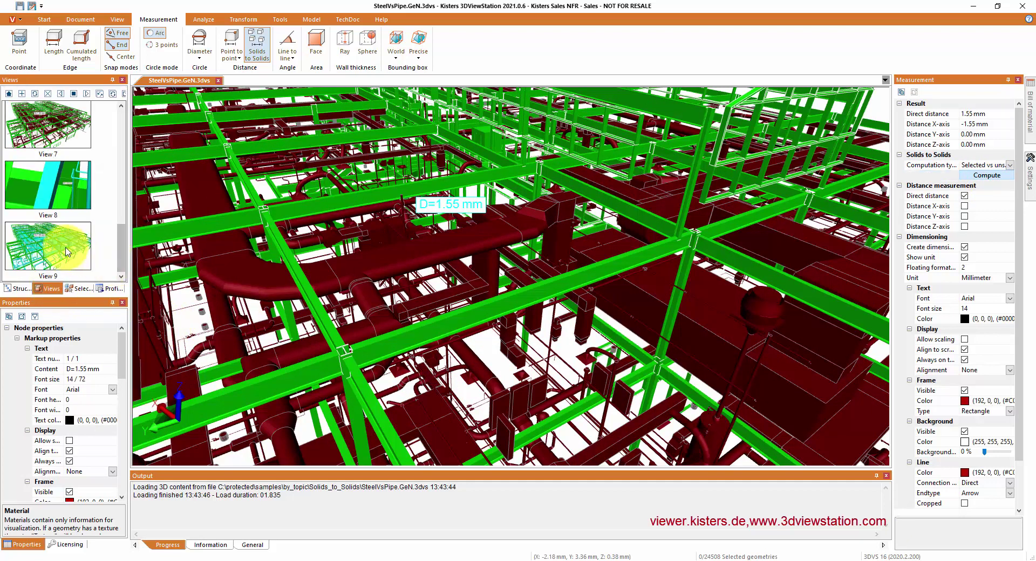
left_click(60, 190)
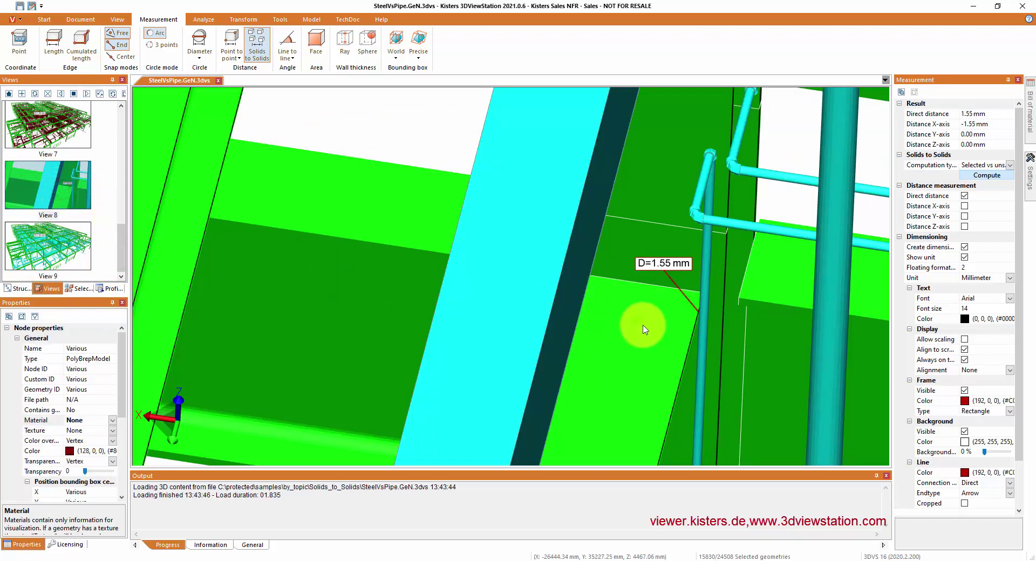
left_click_drag(644, 329, 682, 316)
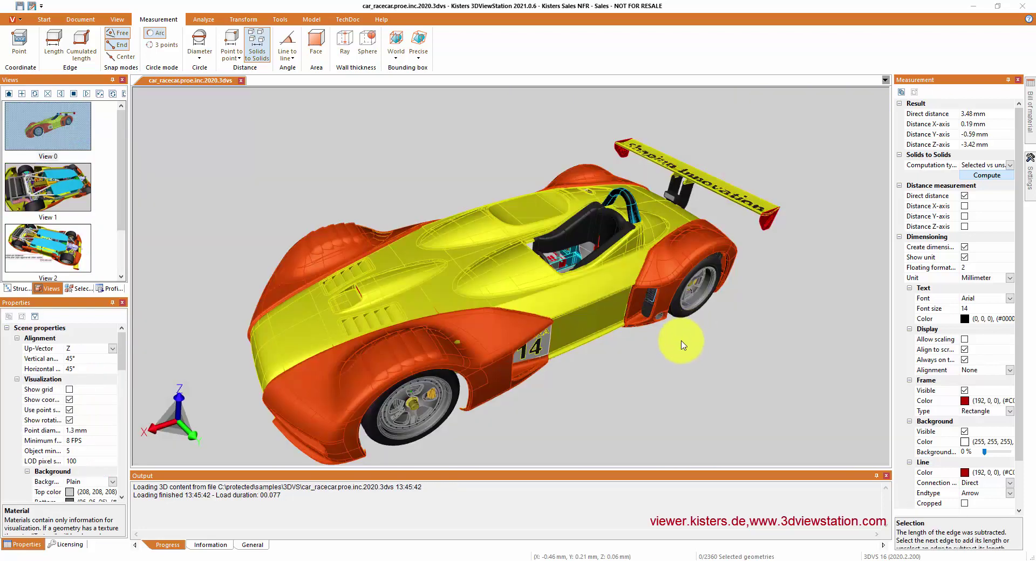
Step: Orbit the race car to its underside and compute the exhaust pipe's clearance, D=3.48 mm
left_click_drag(652, 276, 620, 186)
left_click_drag(799, 422, 799, 370)
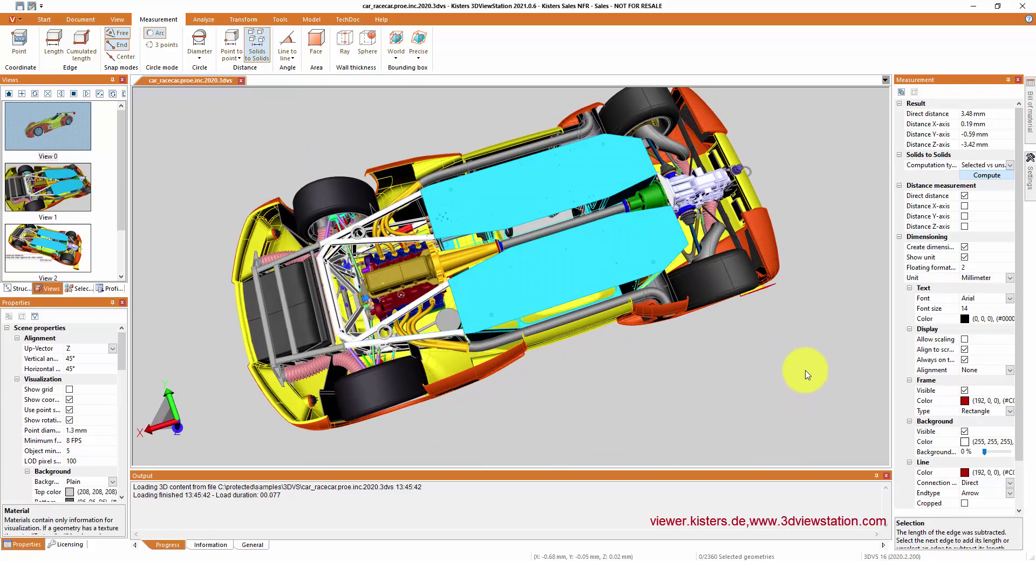
left_click(588, 314)
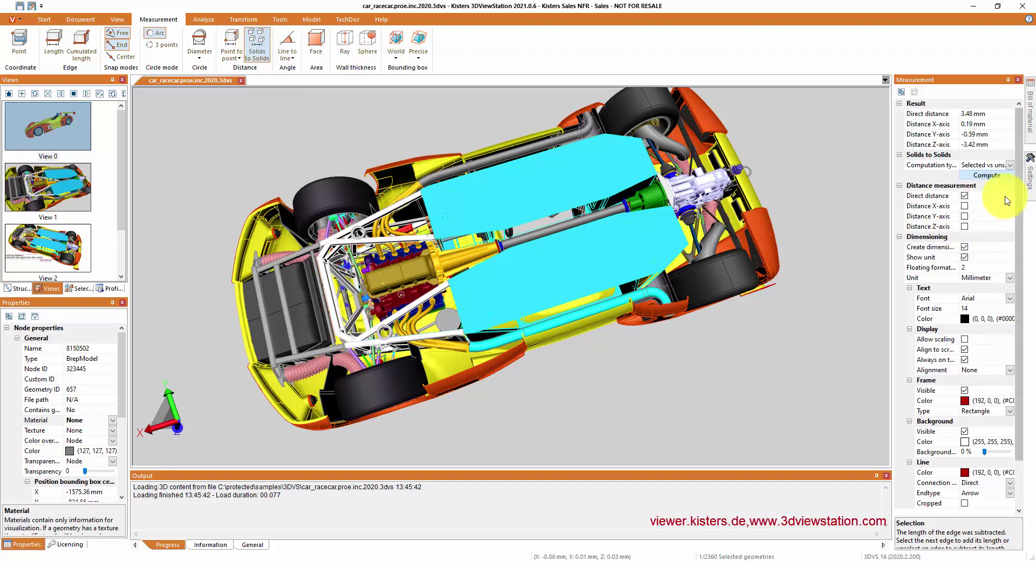
left_click(989, 175)
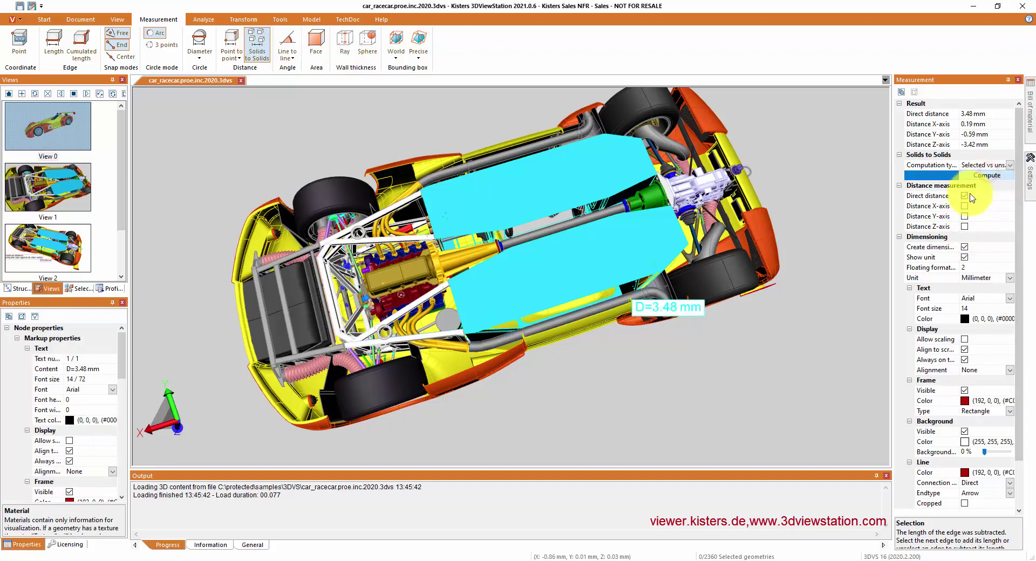
Step: Reposition the dimension label and orbit around the wheel arch close-up
mouse_move(658, 310)
left_mouse_down()
mouse_move(669, 335)
mouse_move(665, 282)
left_mouse_up()
scroll(669, 248, "up", 1)
scroll(682, 232, "up", 1)
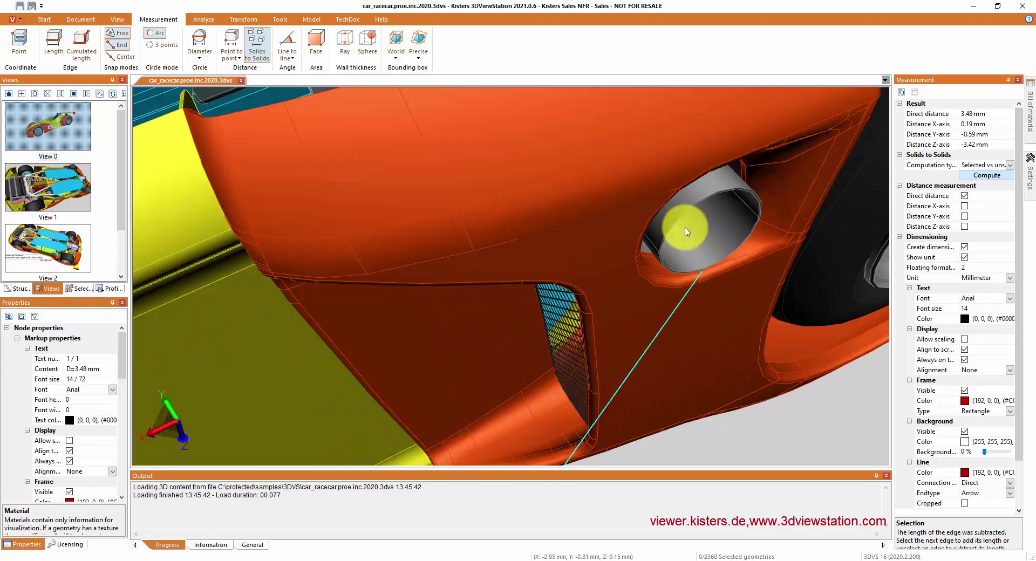
scroll(688, 240, "up", 1)
mouse_move(688, 343)
left_mouse_down()
mouse_move(671, 324)
mouse_move(659, 215)
mouse_move(647, 203)
mouse_move(574, 222)
mouse_move(680, 239)
left_mouse_up()
scroll(679, 239, "down", 5)
scroll(679, 239, "down", 2)
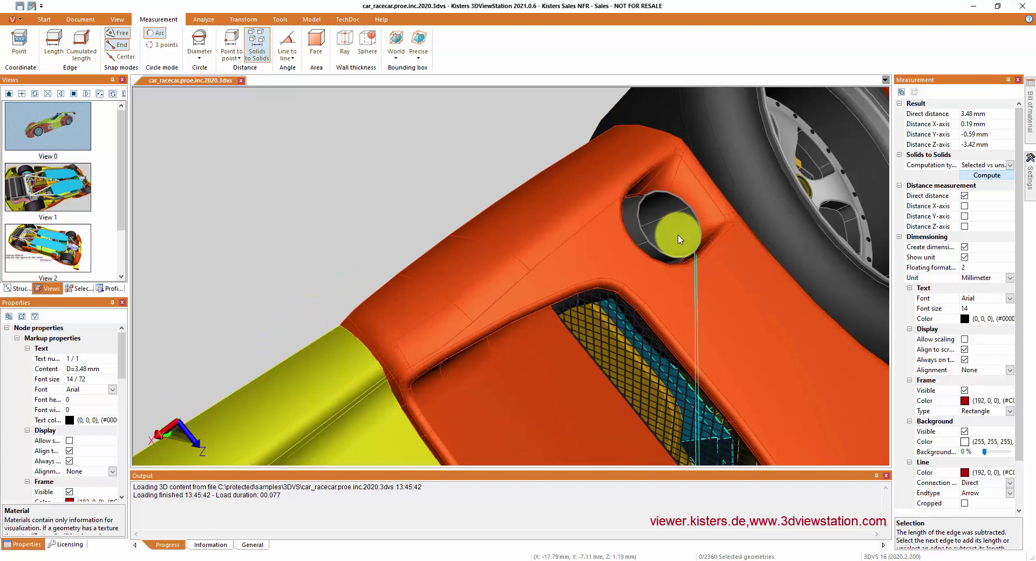
scroll(679, 239, "down", 2)
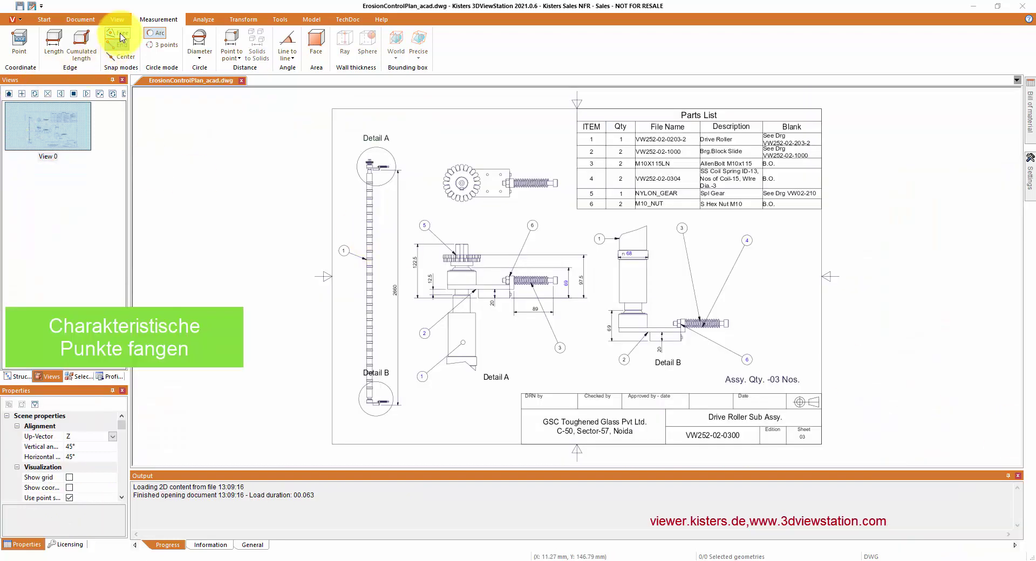
Step: Enable End snapping, start a Point to point measurement, and zoom to the gear and spring detail
left_click(108, 44)
left_click(231, 39)
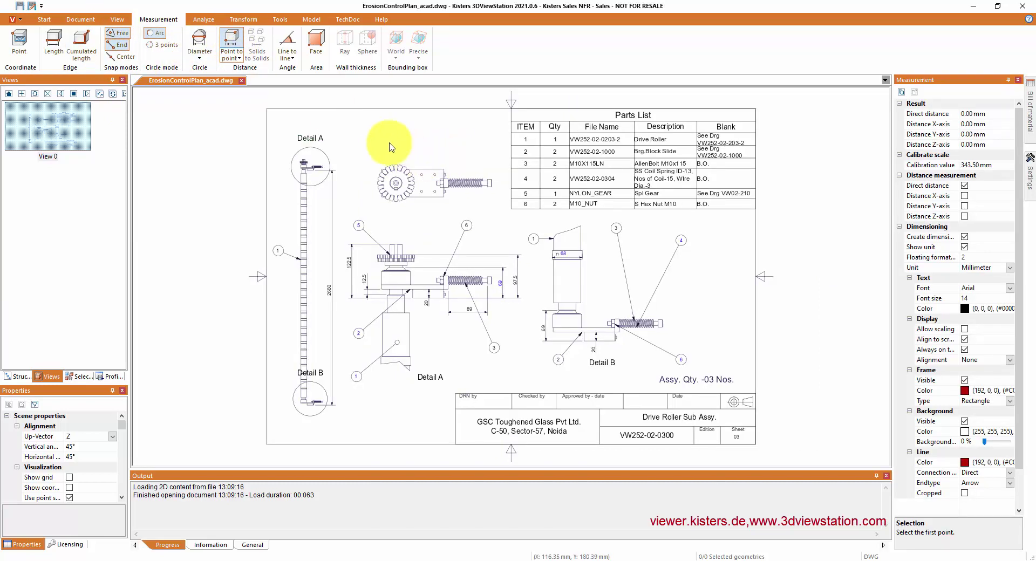
left_click_drag(380, 144, 497, 221)
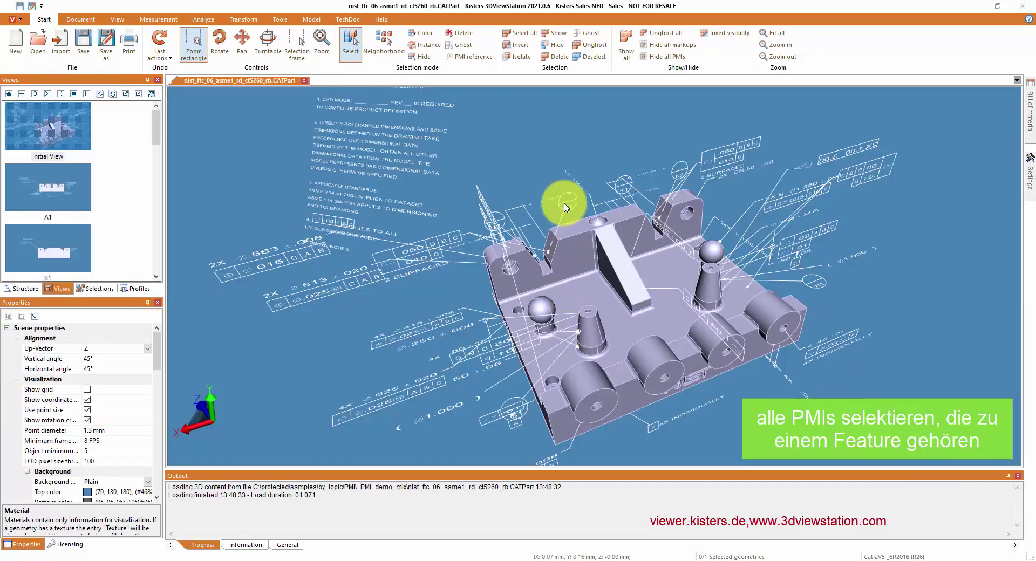
Step: Select the J1 datum annotation, then a dimension annotation with its face
left_click(564, 206)
scroll(556, 231, "up", 2)
scroll(556, 239, "up", 2)
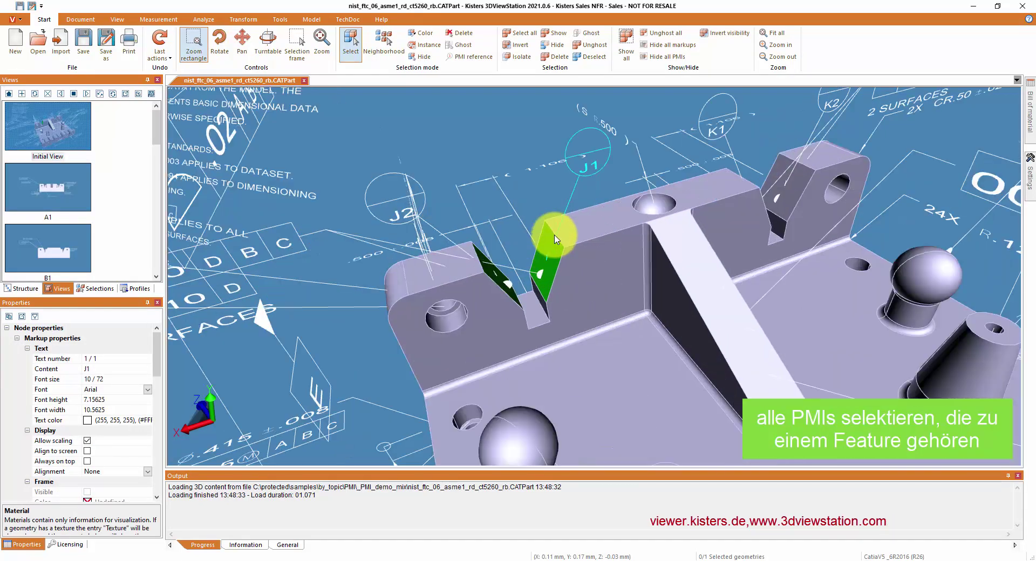
scroll(556, 240, "down", 3)
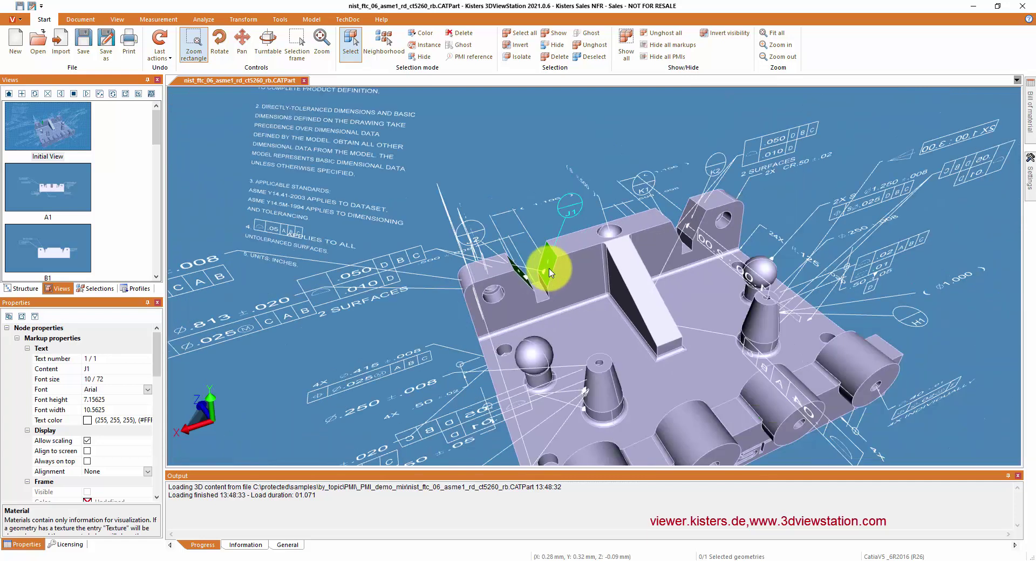
left_click(886, 252)
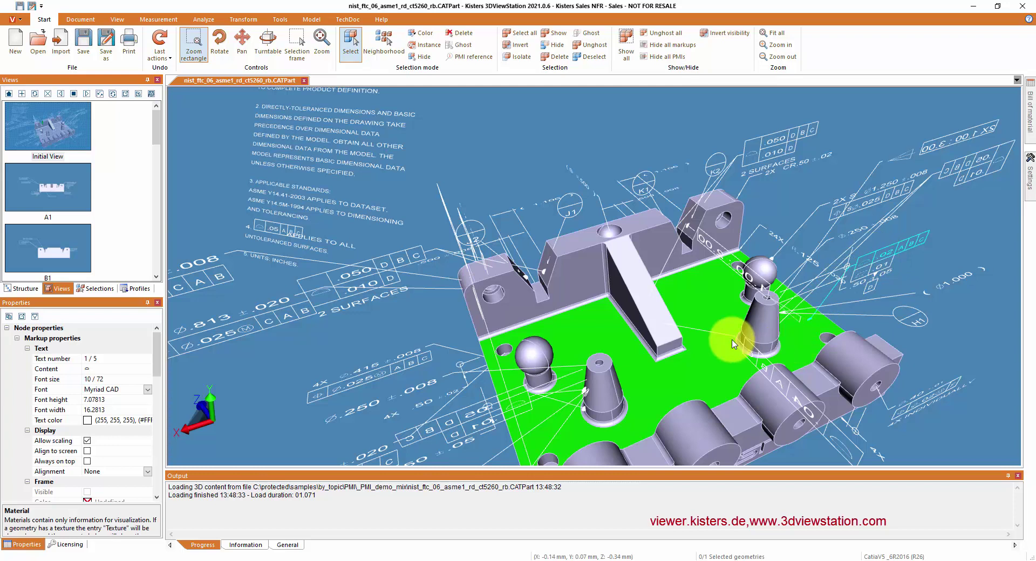
Step: In PMI reference mode, select the large base face with its PMIs and isolate it
left_click(467, 57)
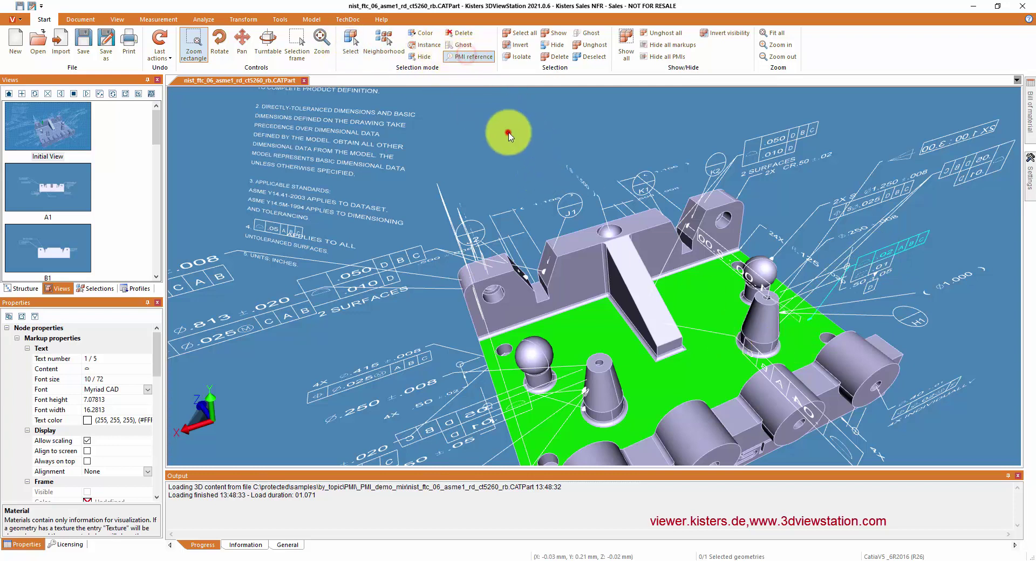
left_click(550, 265)
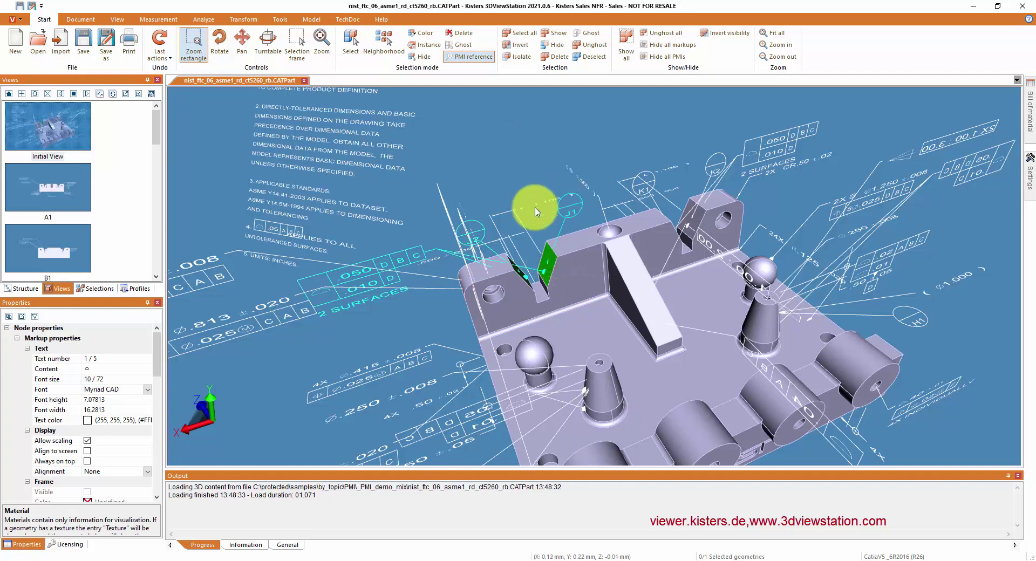
left_click(654, 392)
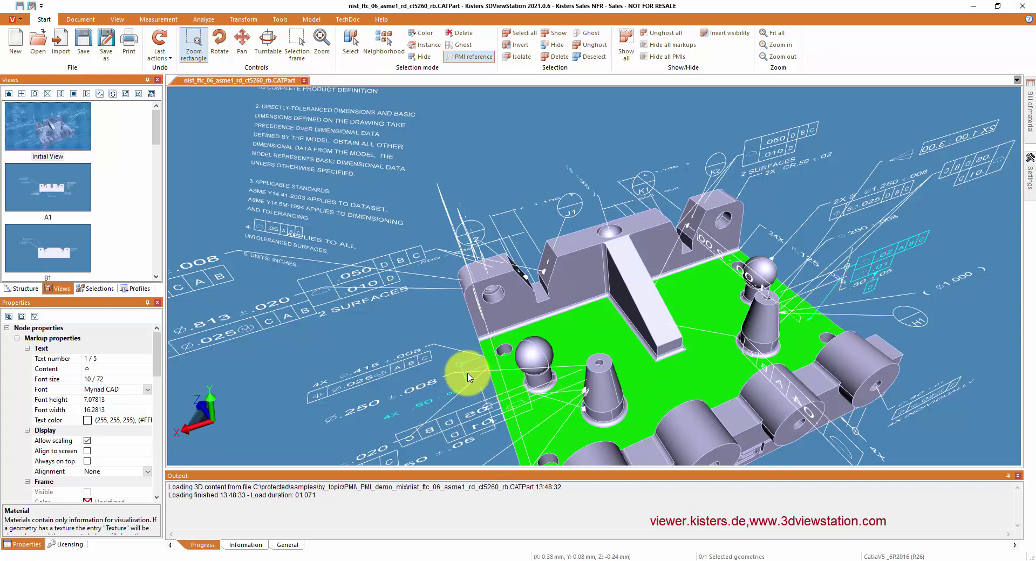
right_click(705, 364)
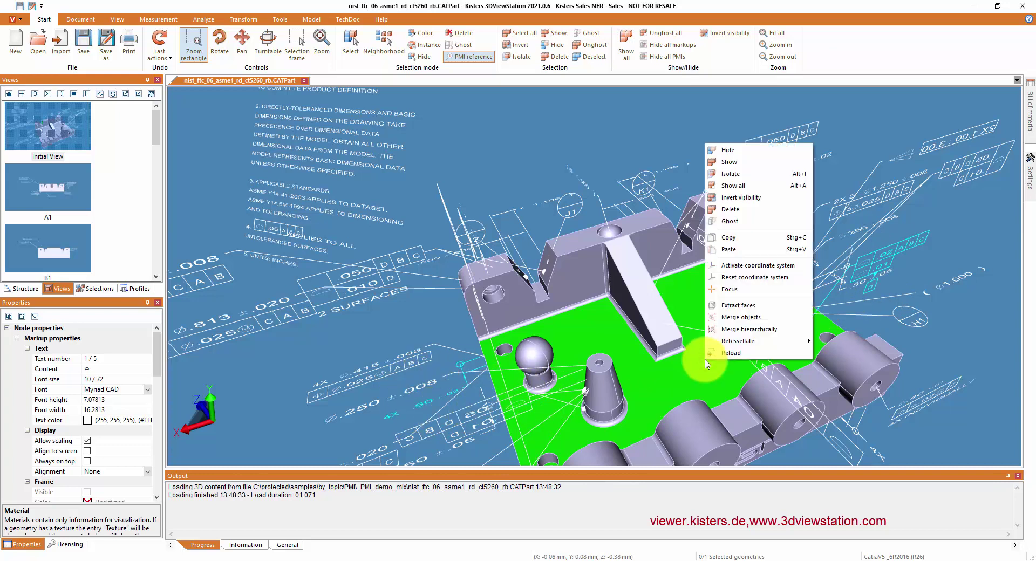
left_click(726, 178)
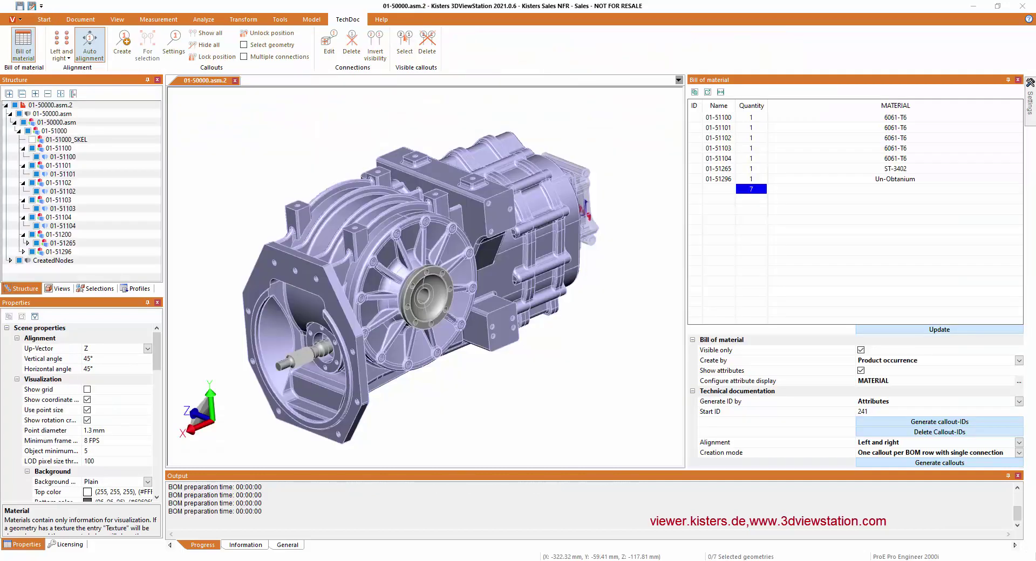
Step: Add the PDMREV attribute to the callout attribute display
left_click(1019, 362)
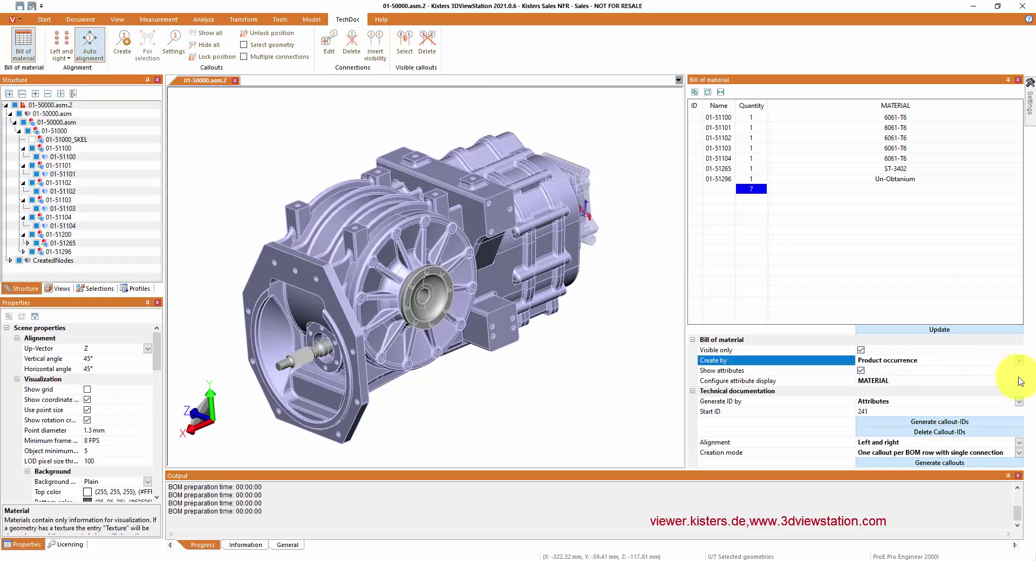
left_click(1017, 381)
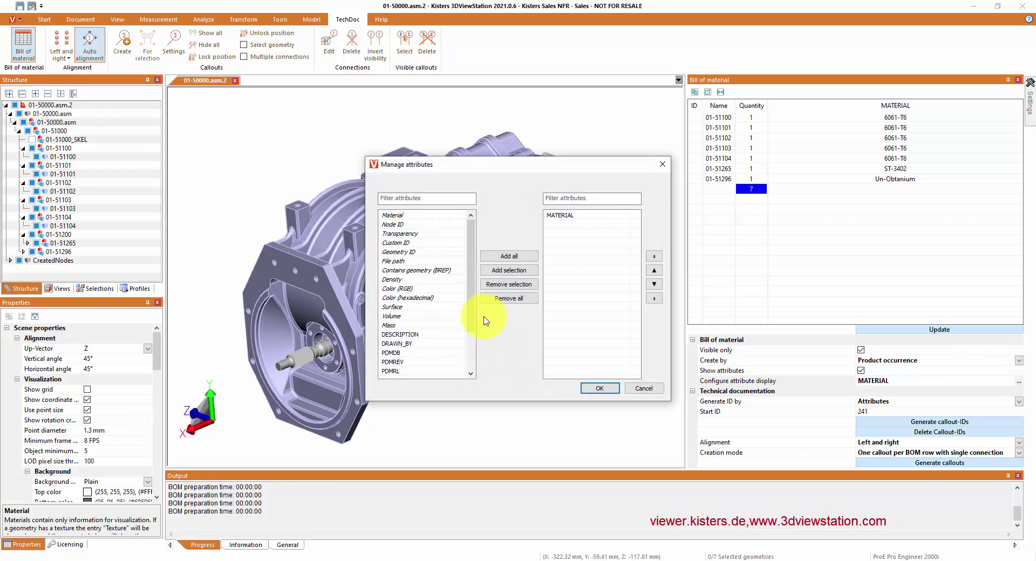
scroll(471, 322, "down", 2)
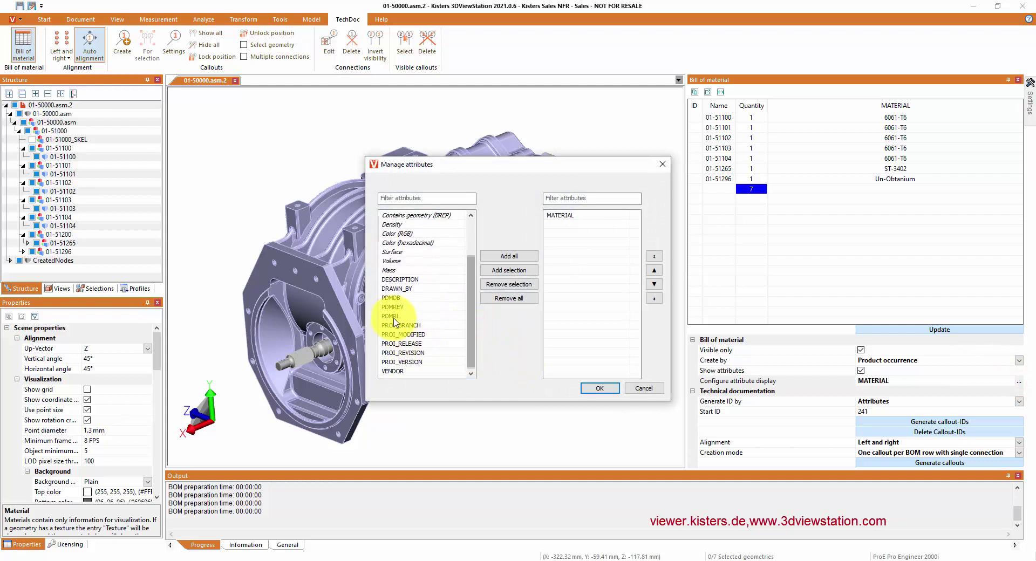
left_click(397, 308)
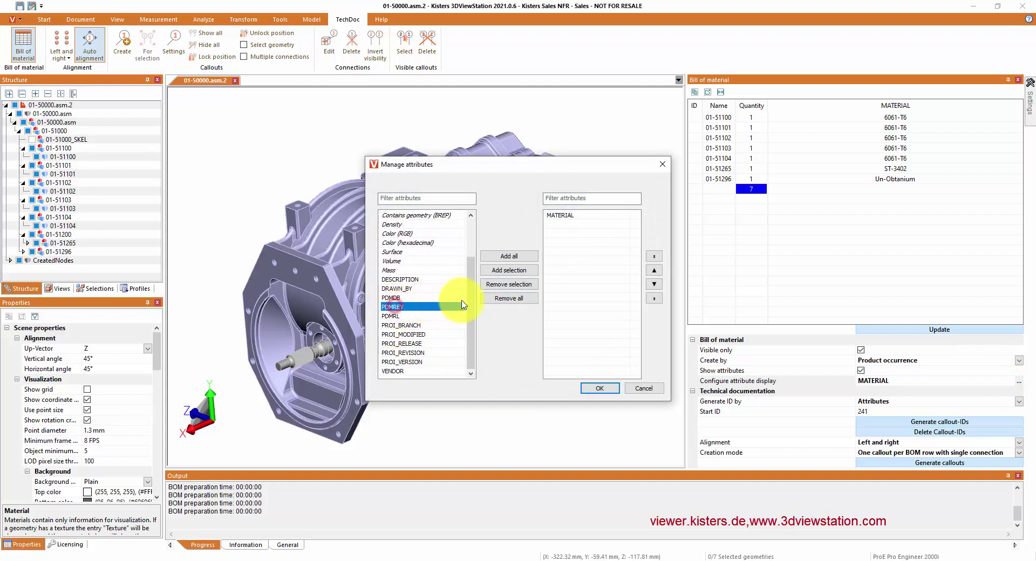
left_click(502, 273)
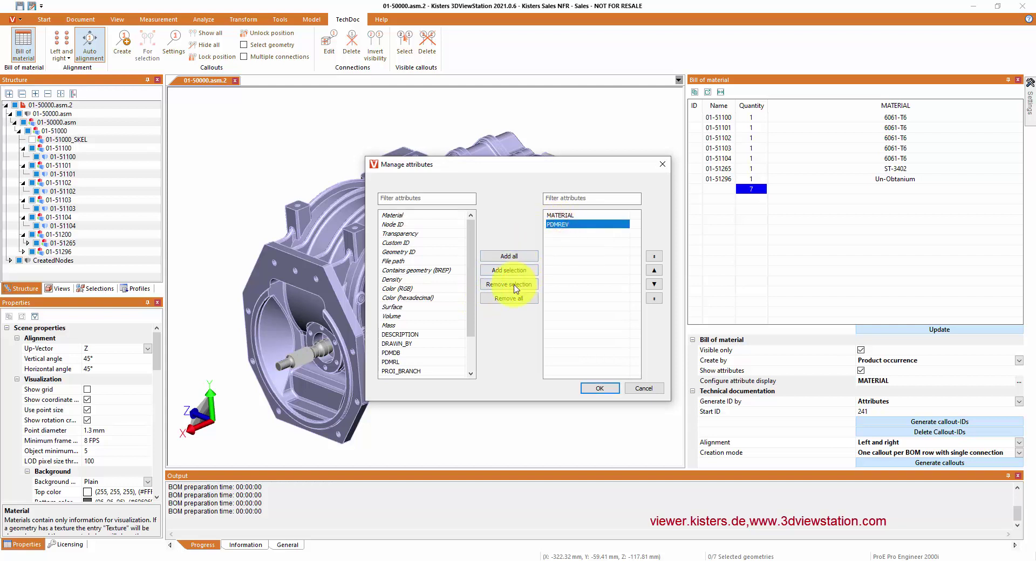
left_click(606, 389)
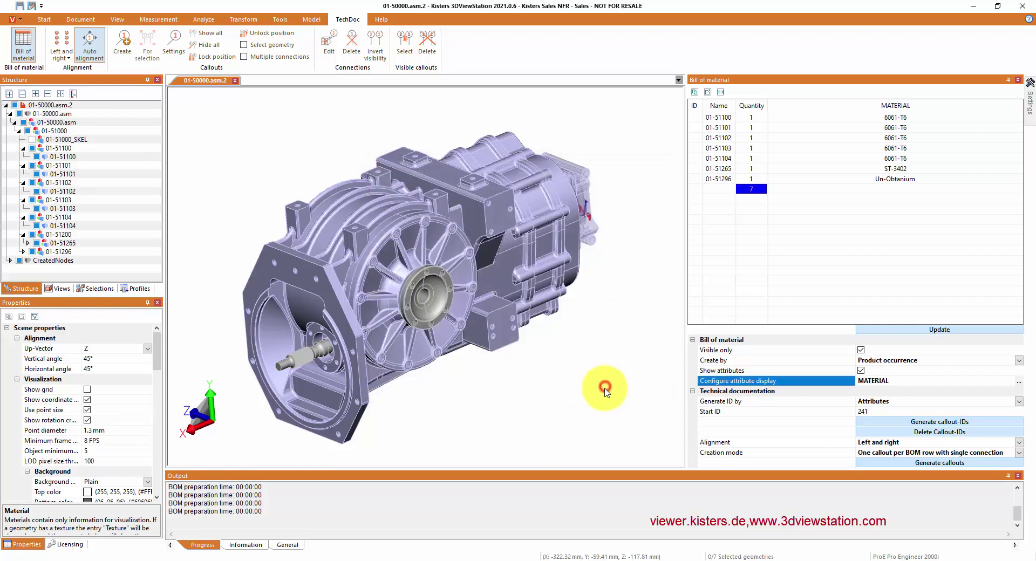
Step: Update the bill of material, then generate MATERIAL-based callout IDs and callouts on the gearbox
left_click(941, 330)
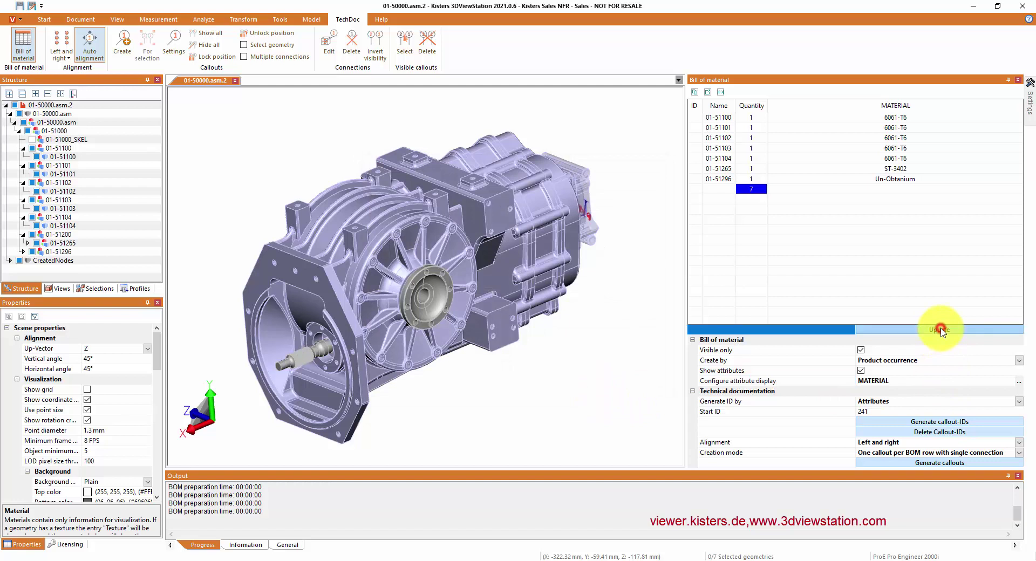
left_click(947, 423)
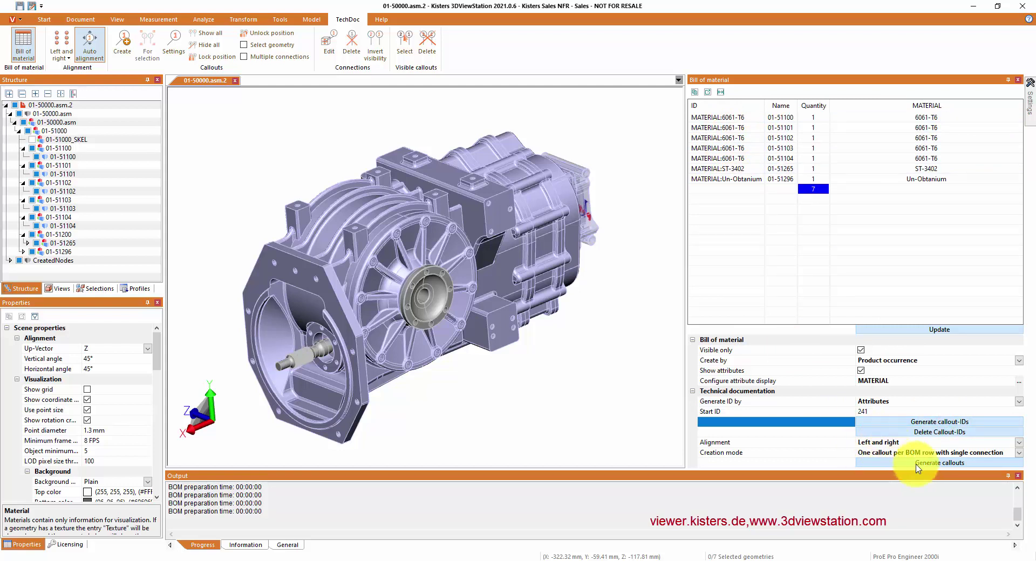
left_click(929, 463)
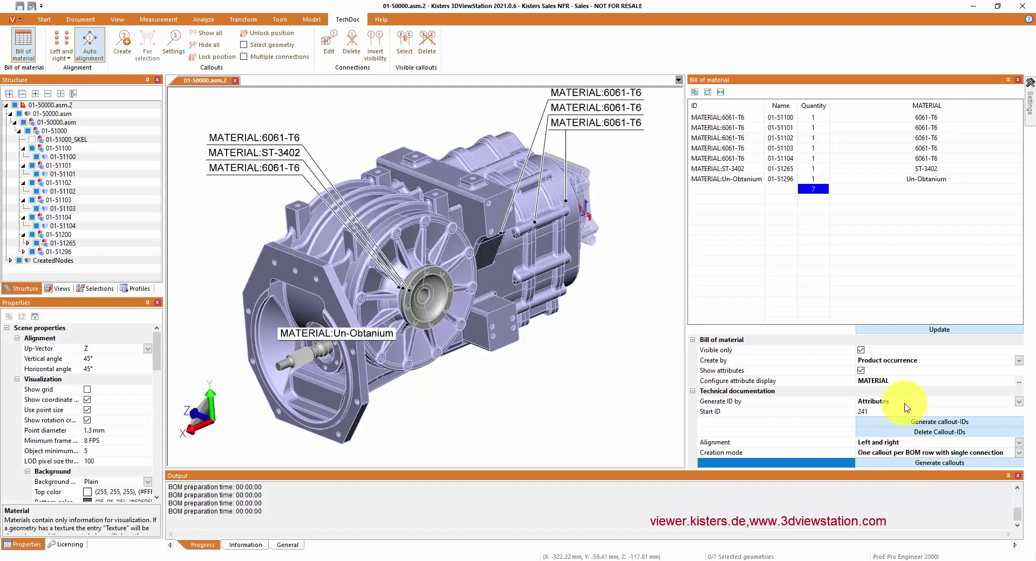
left_click(1007, 80)
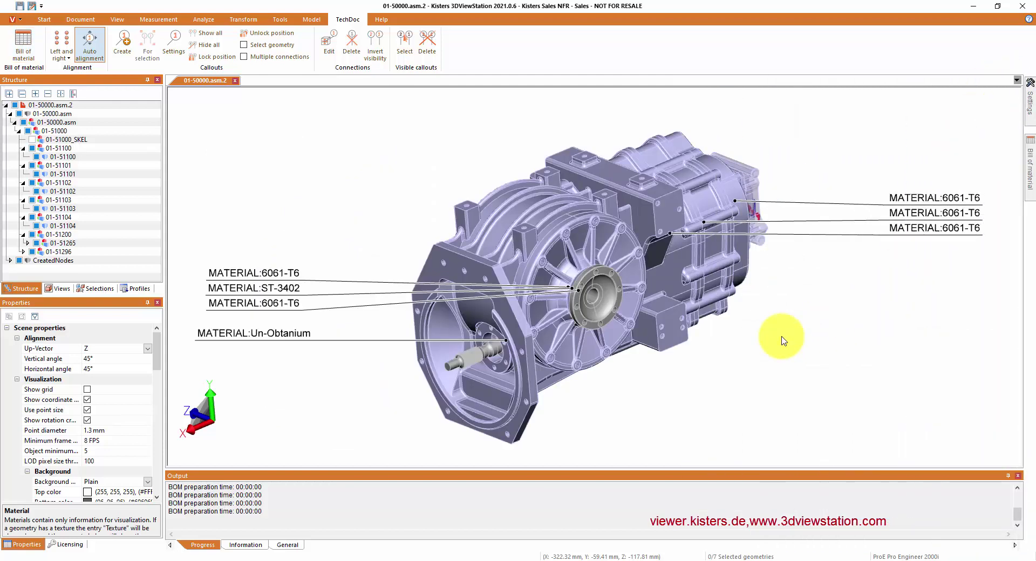
left_click_drag(740, 407, 786, 393)
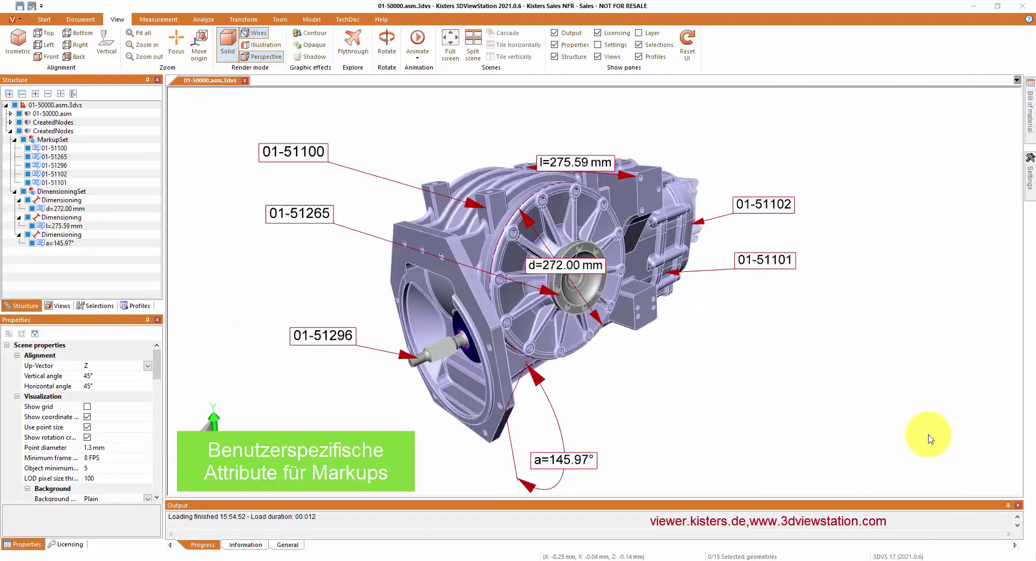
Step: Inspect the d=272.00 mm dimension's attributes, including company Kisters AG and creation time
left_click(550, 270)
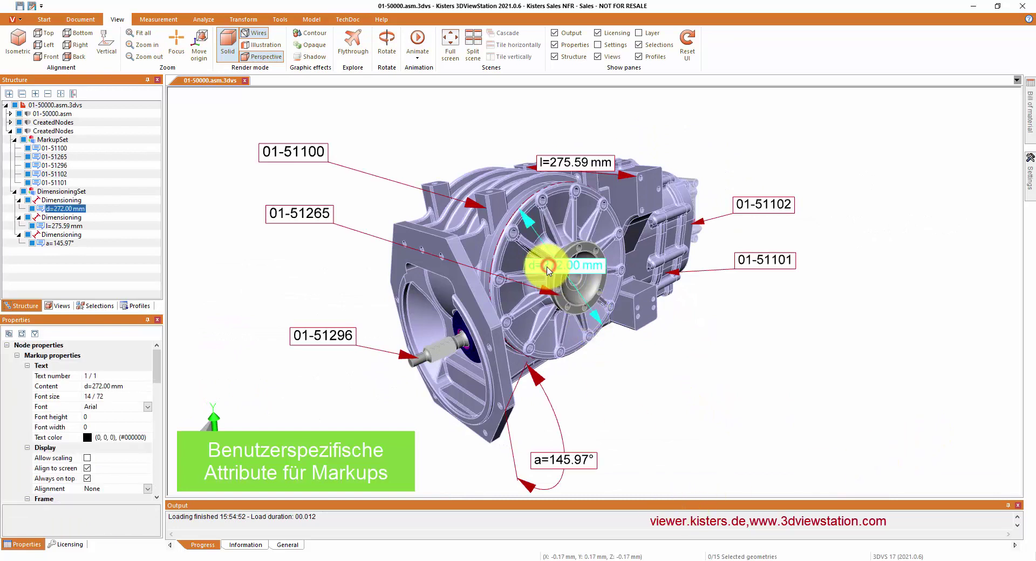
mouse_move(157, 370)
left_mouse_down()
mouse_move(150, 473)
mouse_move(127, 490)
left_mouse_up()
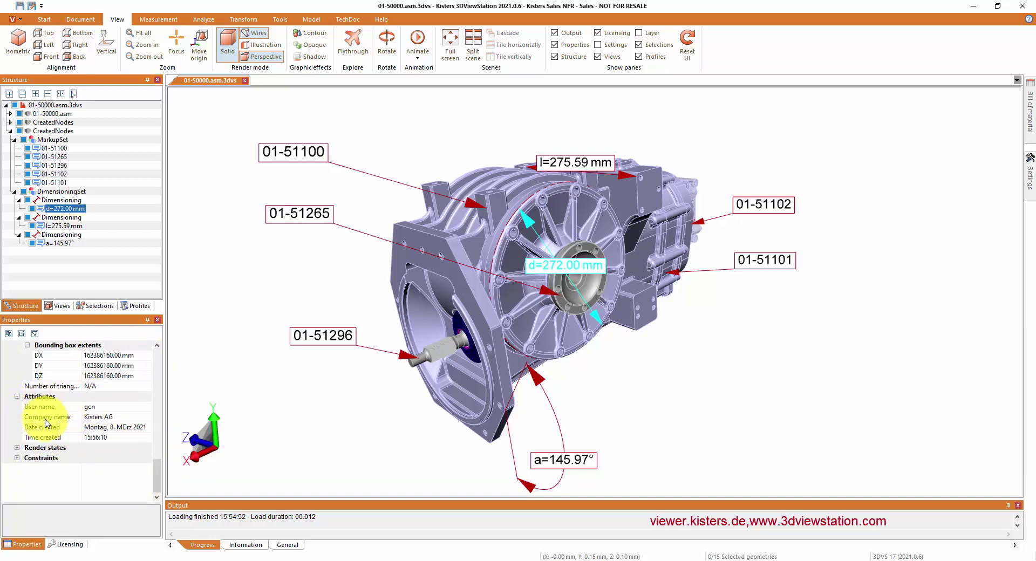
left_click(382, 20)
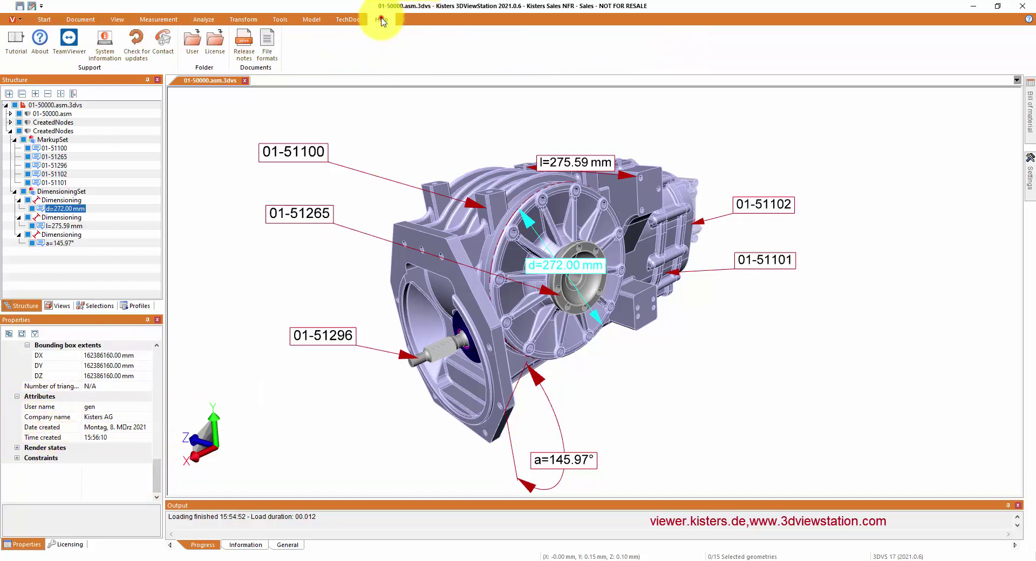
Step: Edit presets.xml from the user folder's Resources directory in Notepad++
left_click(191, 44)
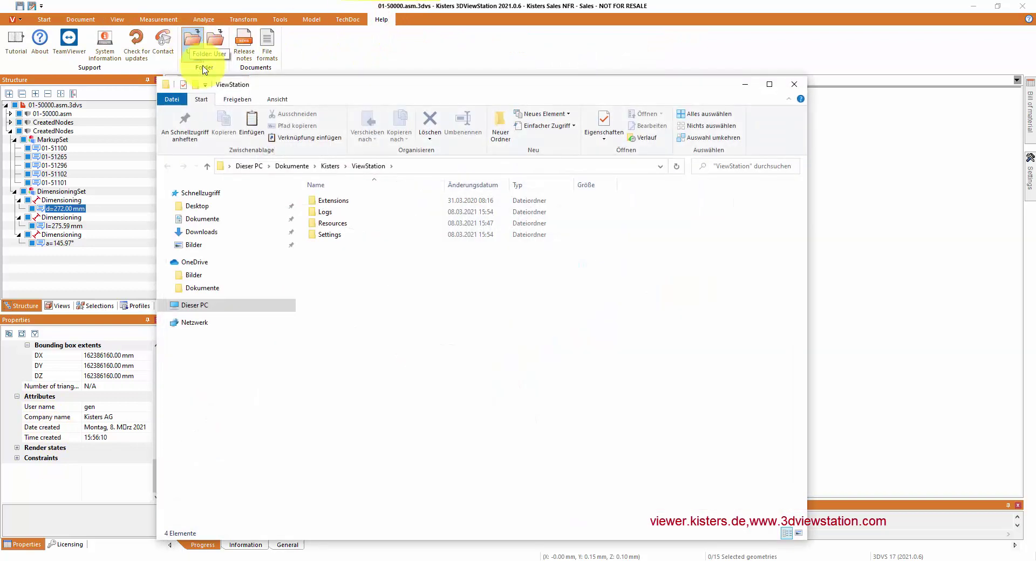
left_click(335, 226)
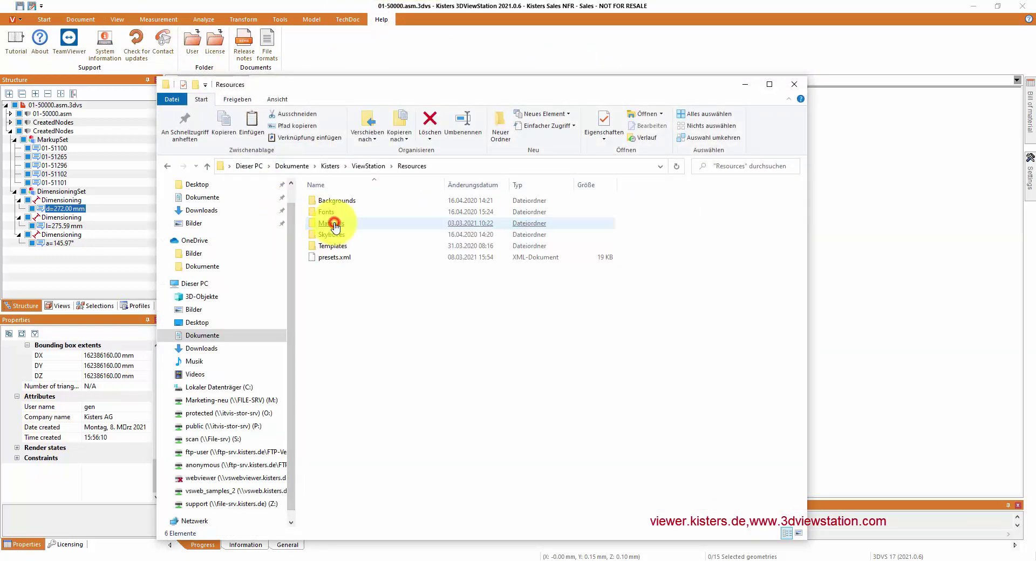
left_click(329, 258)
right_click(330, 258)
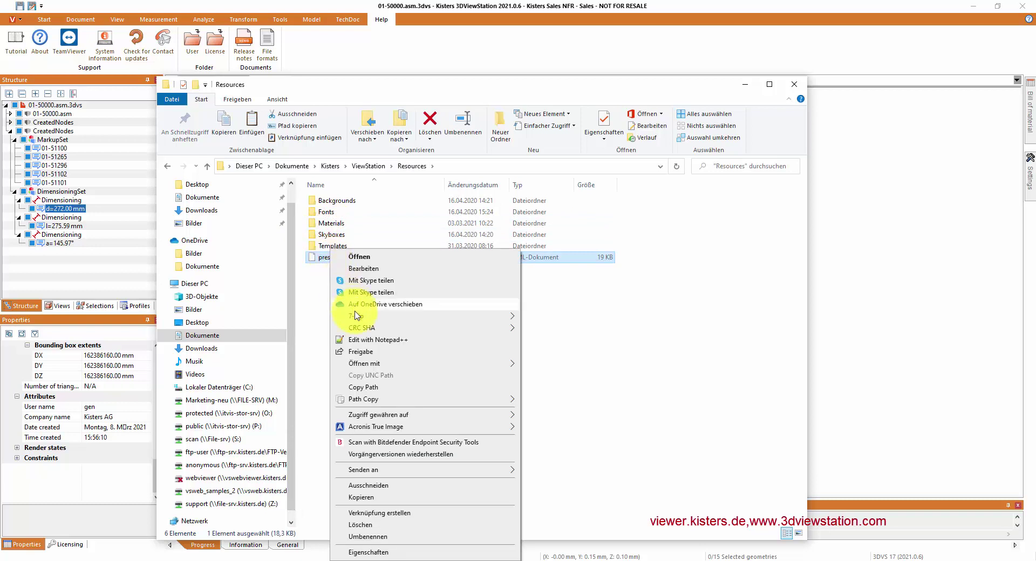
left_click(365, 341)
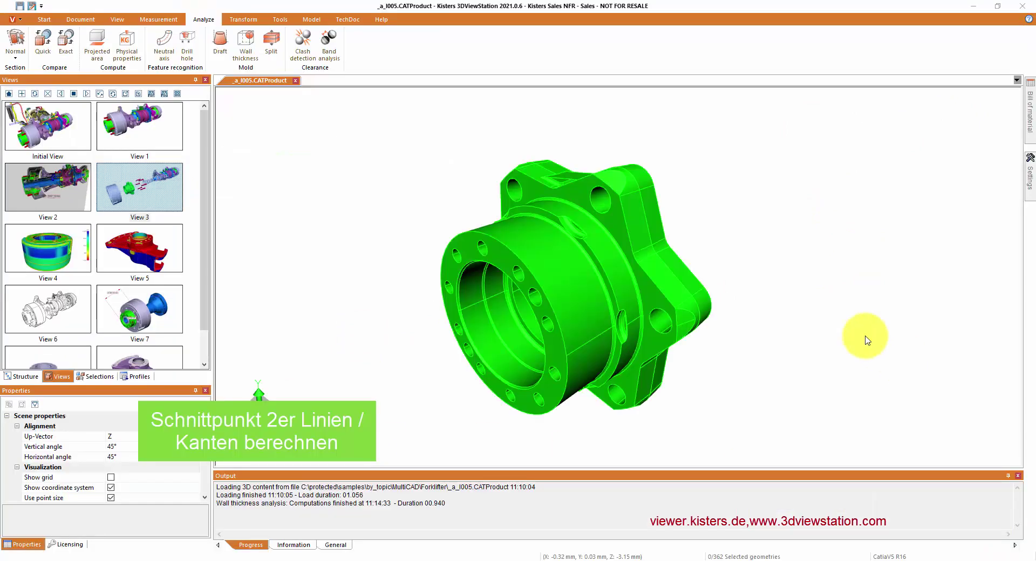
left_click(311, 20)
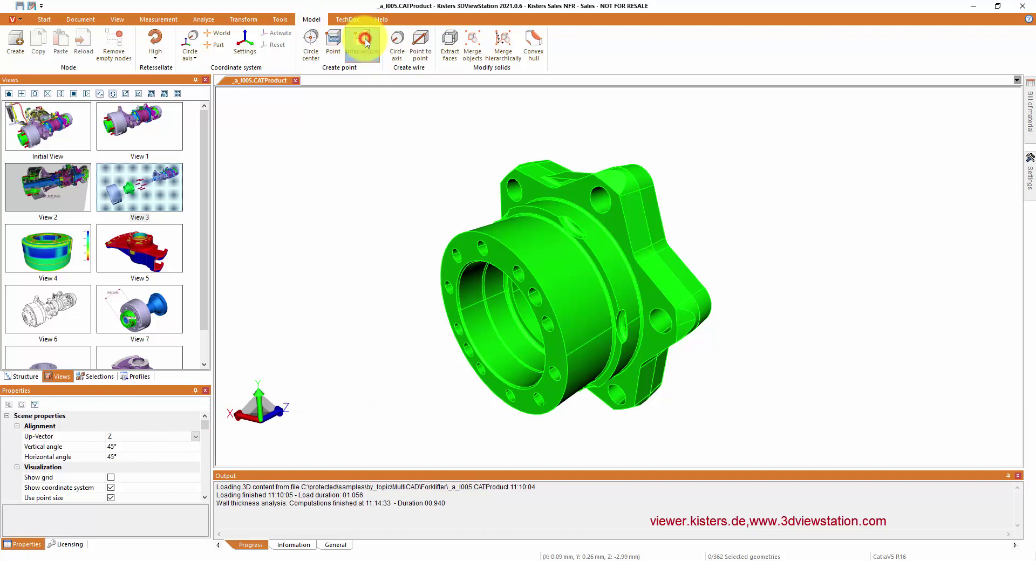
Step: Create an intersection point from two edges of the green flange part
left_click(366, 43)
scroll(581, 197, "up", 2)
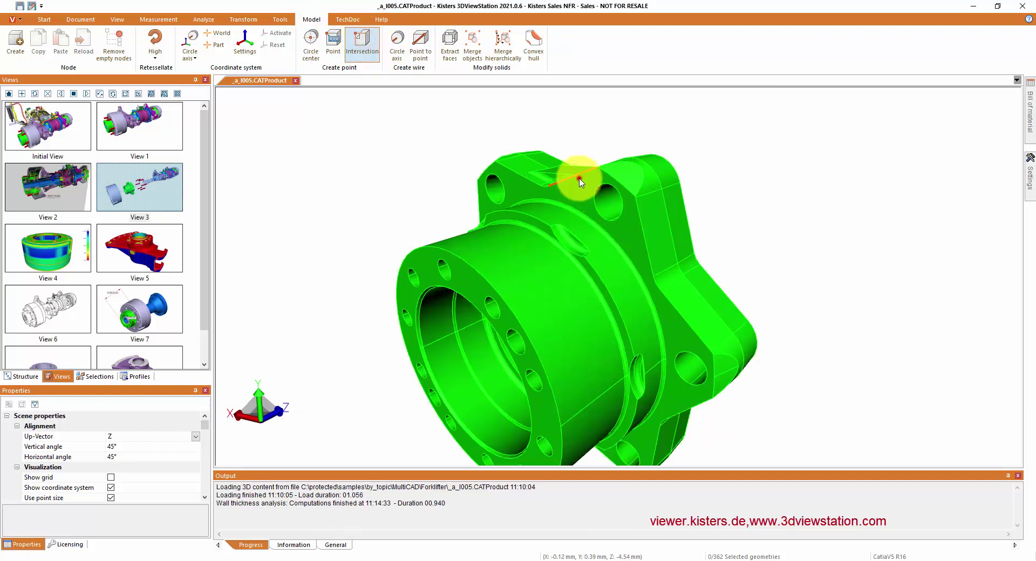
left_click(580, 179)
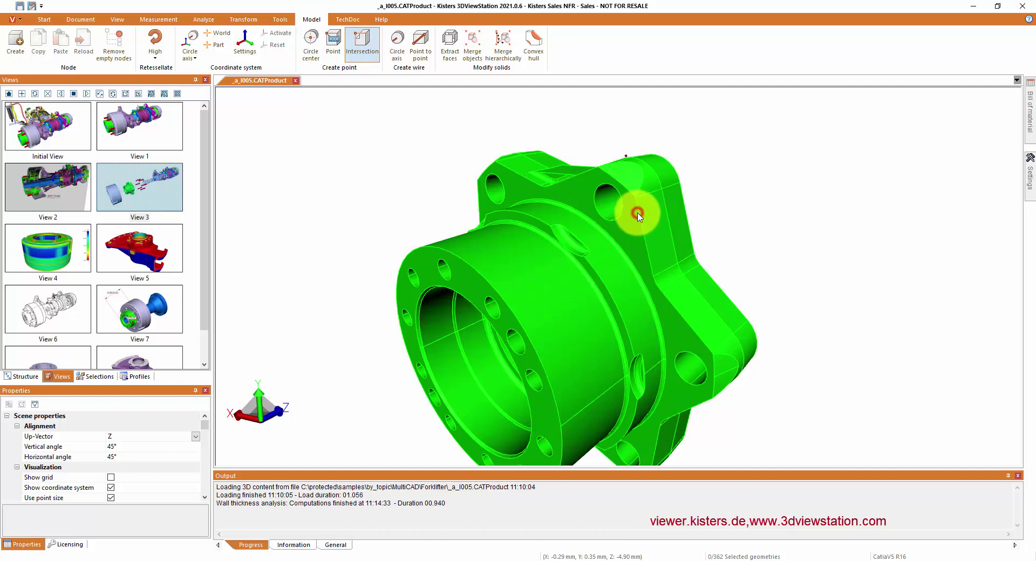
scroll(624, 168, "up", 3)
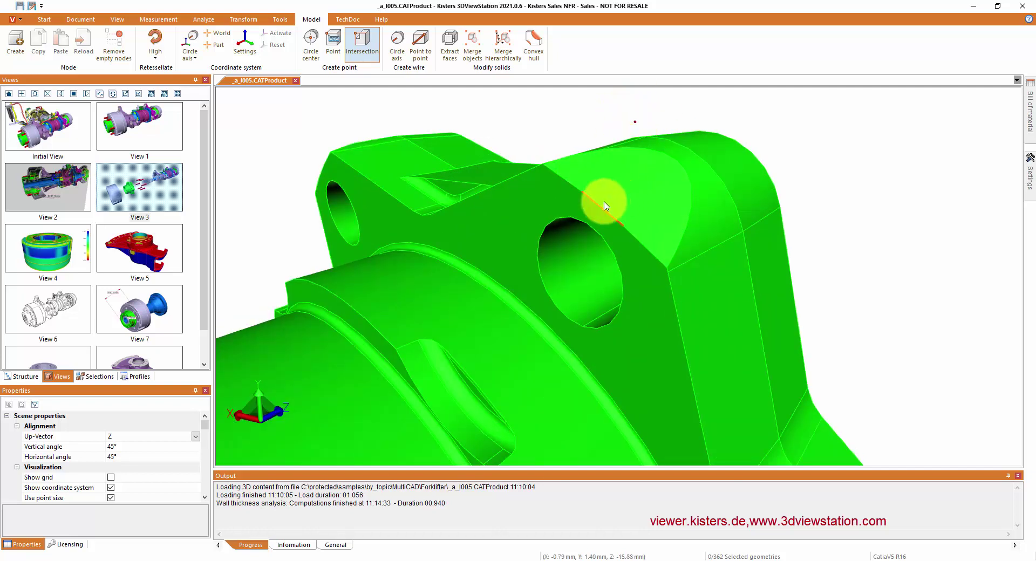
scroll(605, 205, "down", 2)
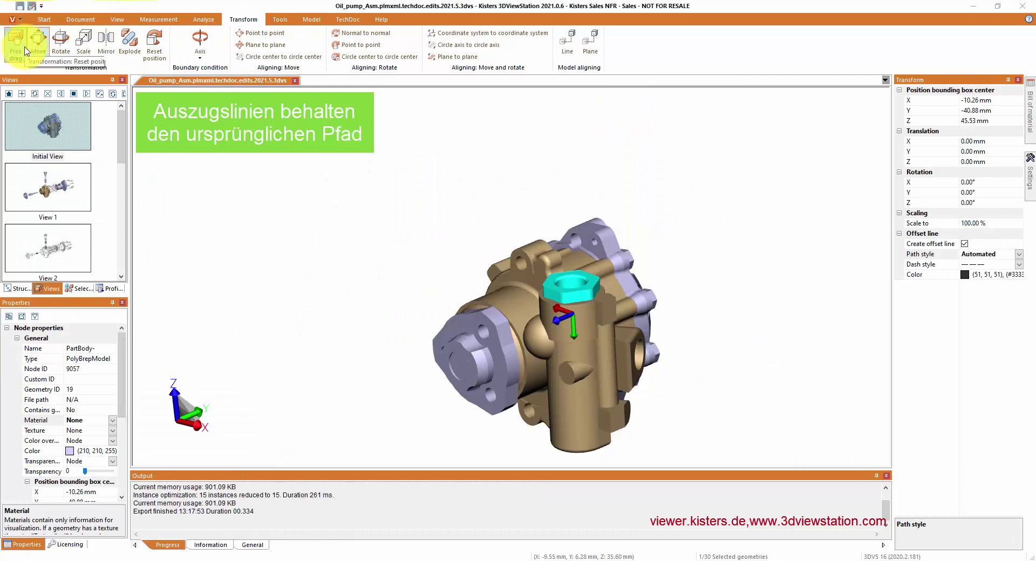
Step: Move the cyan part upward with the Automated offset path style, then reset its position
left_click(1016, 254)
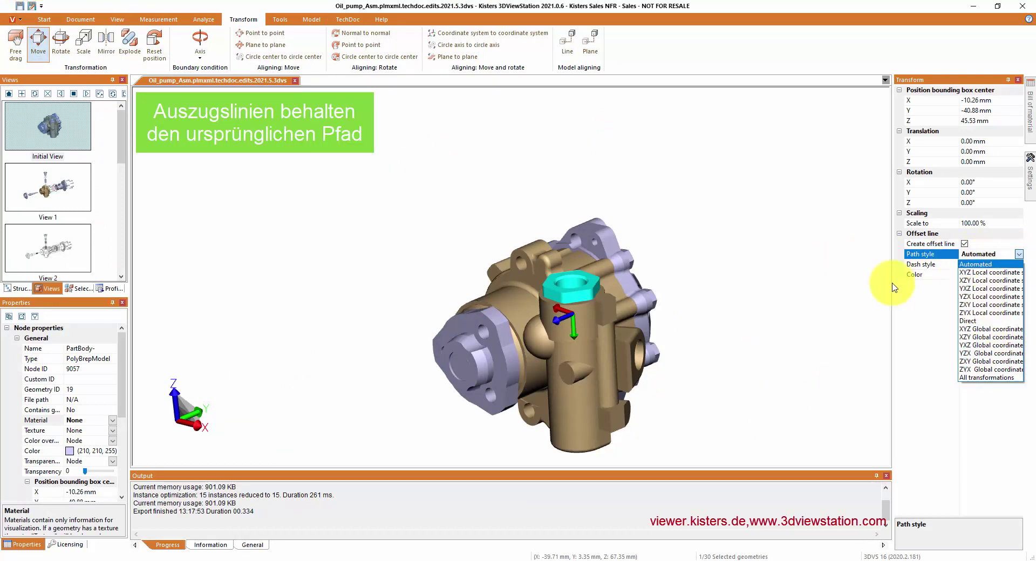
left_click(672, 289)
mouse_move(571, 330)
left_mouse_down()
mouse_move(576, 187)
mouse_move(411, 265)
mouse_move(447, 230)
mouse_move(767, 188)
left_mouse_up()
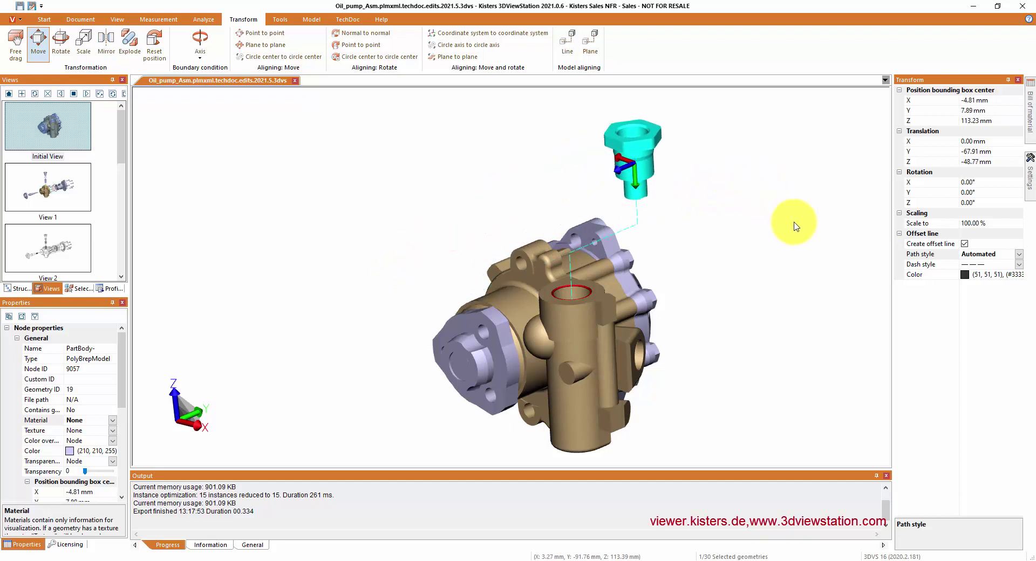
left_click(154, 42)
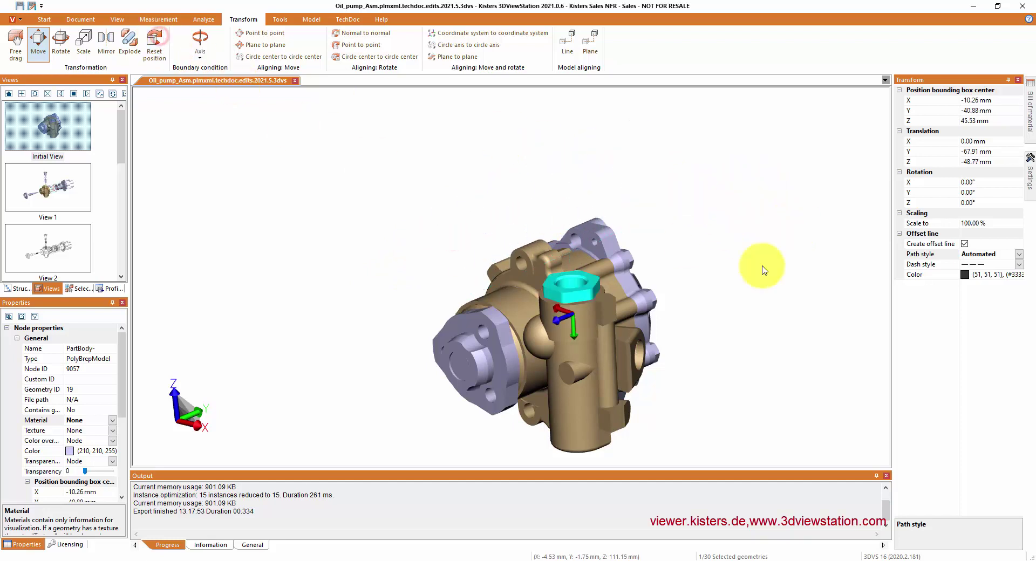
Step: Set the offset line path style to All transformations and drag the cyan part up and left
left_click(1022, 260)
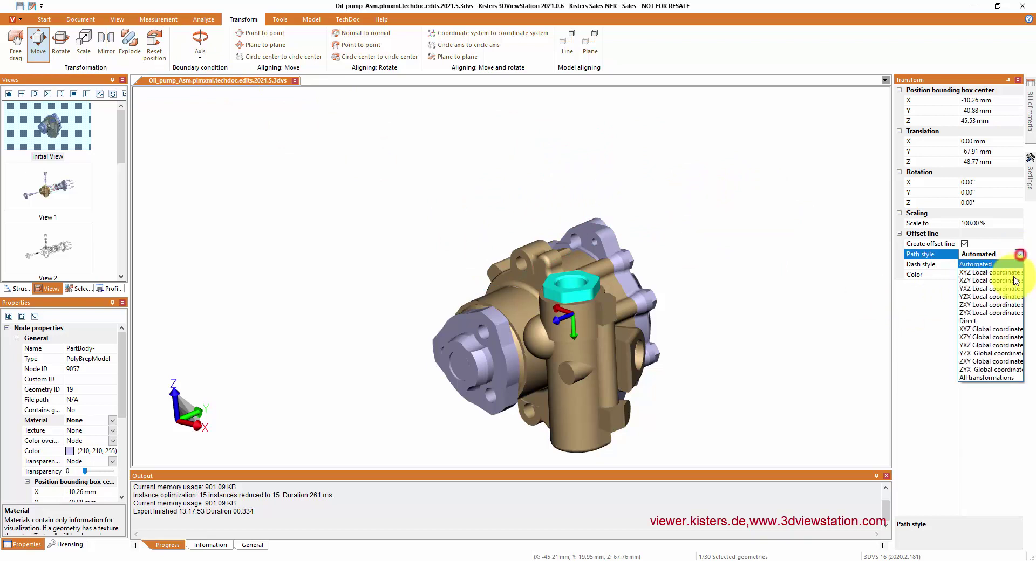
left_click(970, 374)
left_click_drag(576, 338, 393, 274)
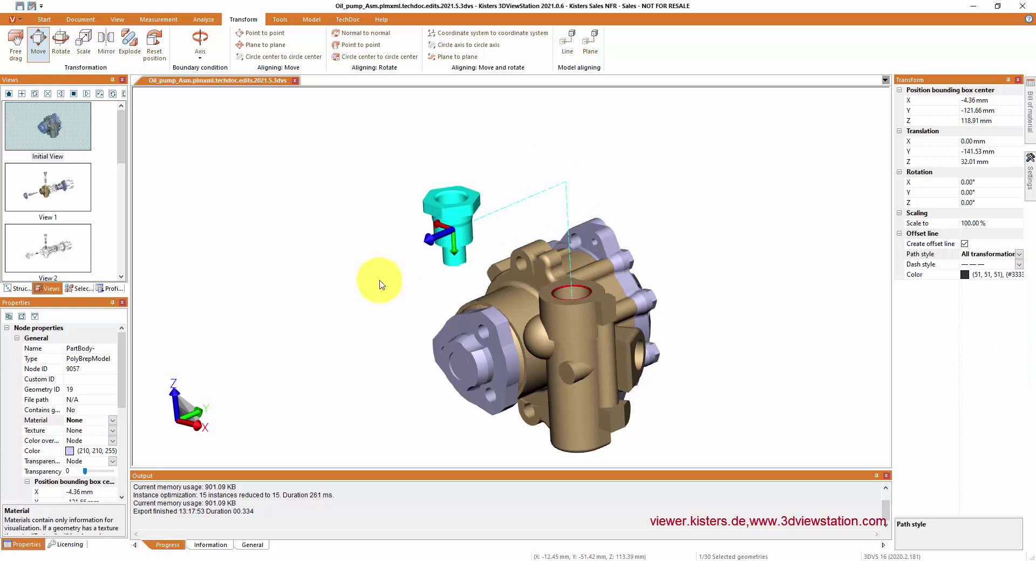
mouse_move(435, 224)
left_mouse_down()
mouse_move(361, 183)
mouse_move(392, 311)
mouse_move(648, 188)
mouse_move(651, 256)
left_mouse_up()
Step: Step through saved views View 1 to View 7, ending back at the Initial View
left_click(728, 290)
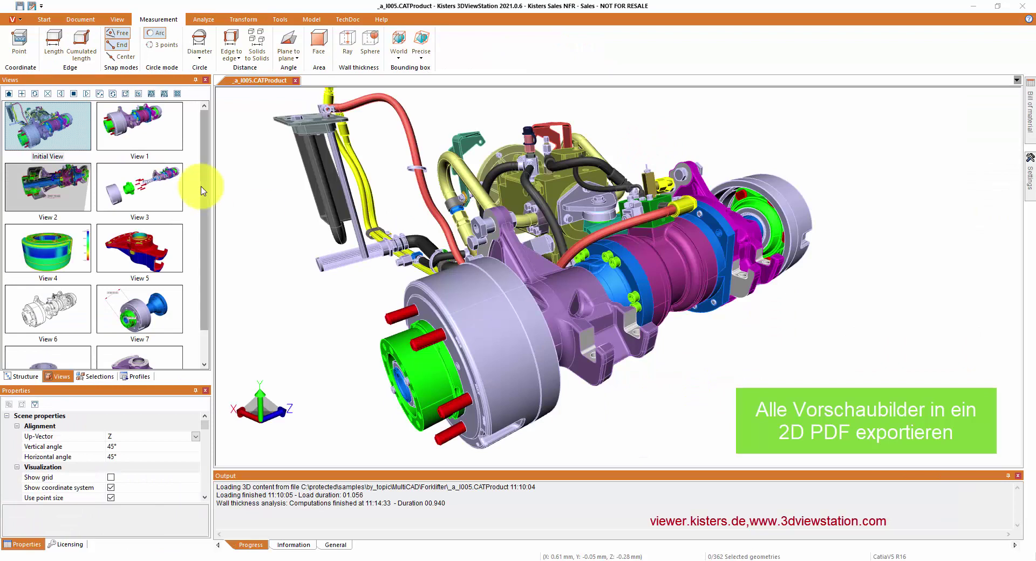
left_click(129, 127)
left_click(54, 173)
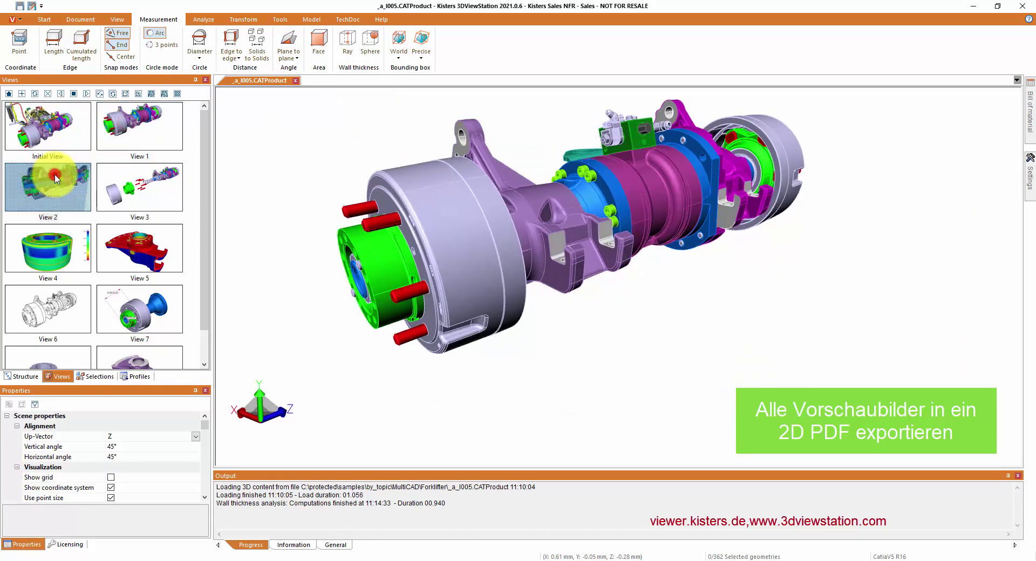
left_click(147, 217)
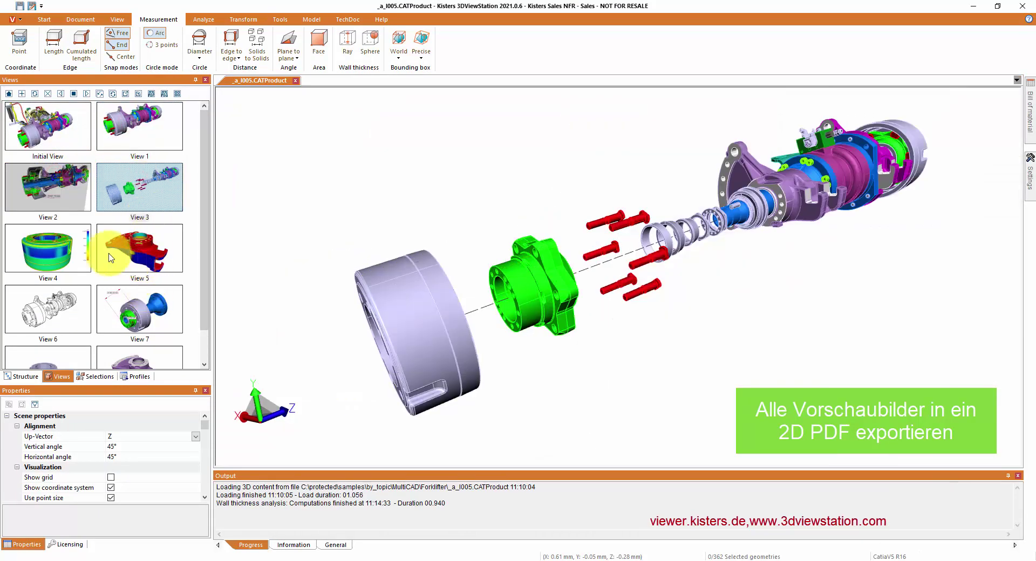
left_click(66, 264)
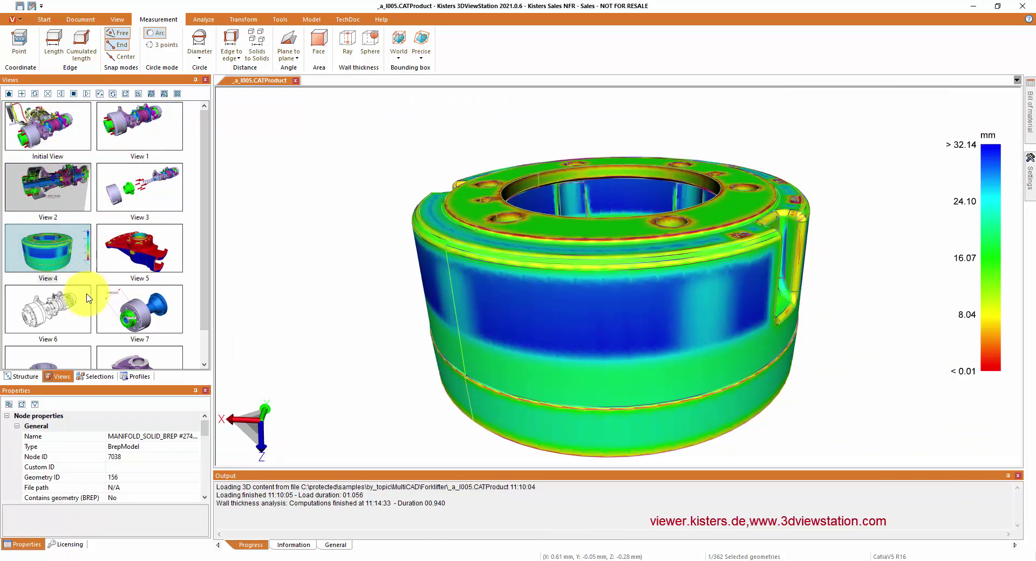
left_click(65, 307)
left_click(136, 313)
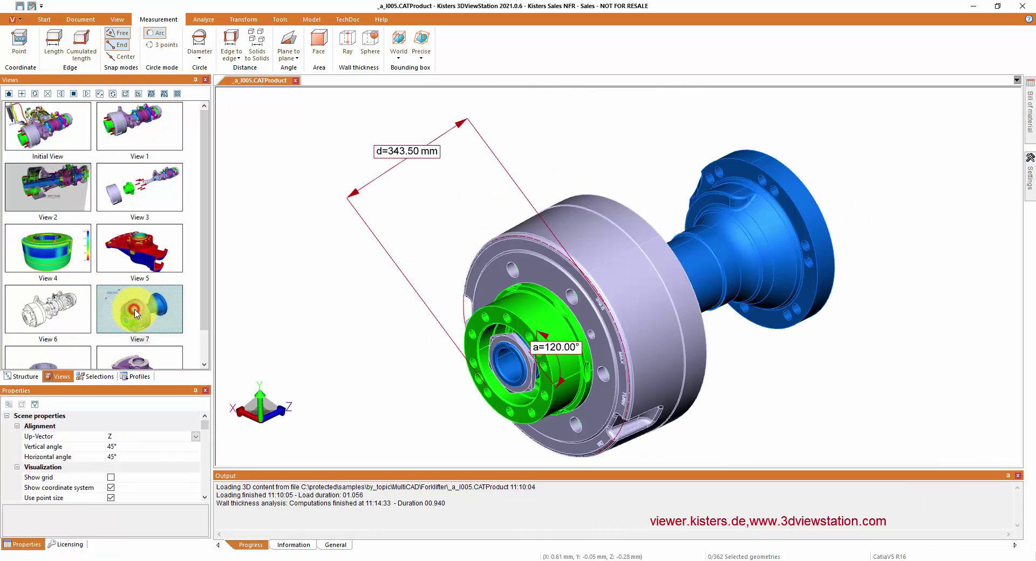
left_click(54, 123)
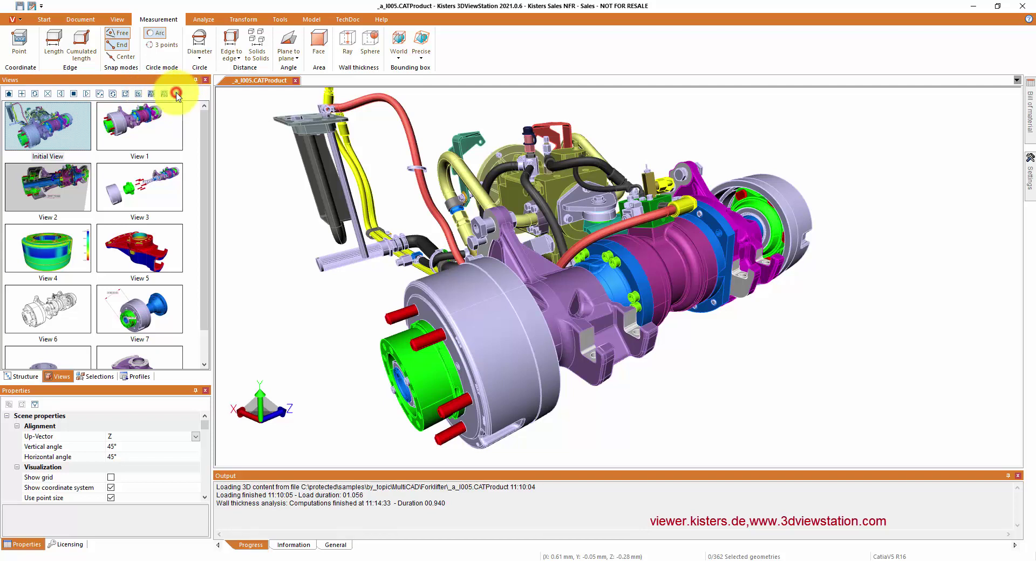
Step: Export all view thumbnails to _a_l005.pdf on the Desktop and minimise the viewer
left_click(177, 95)
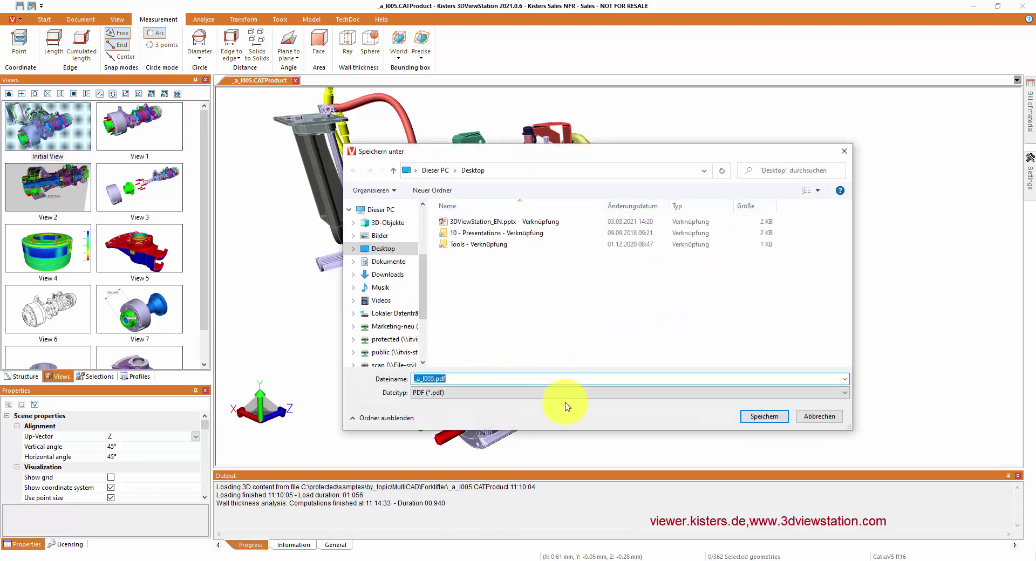
left_click(762, 420)
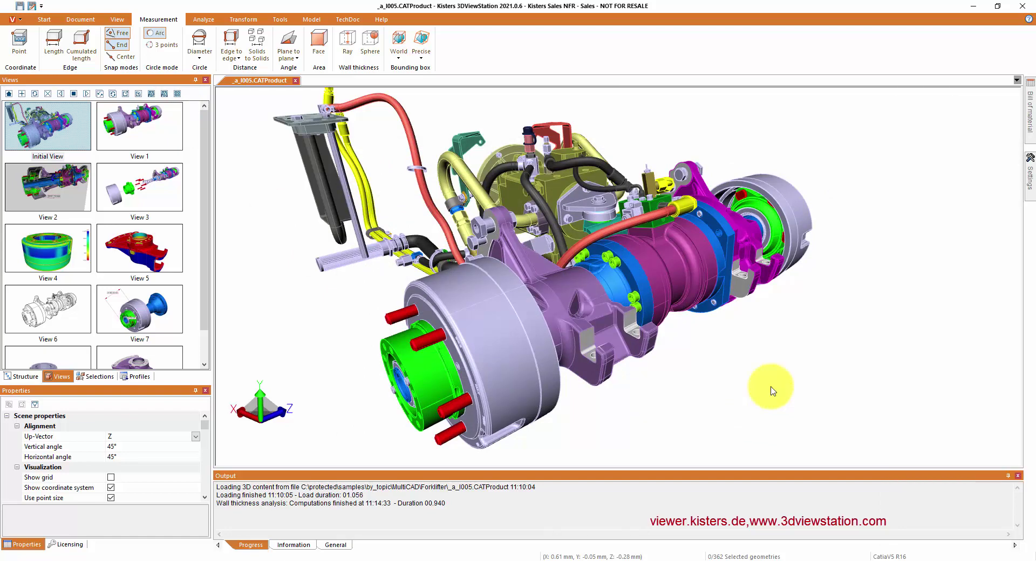
left_click(973, 6)
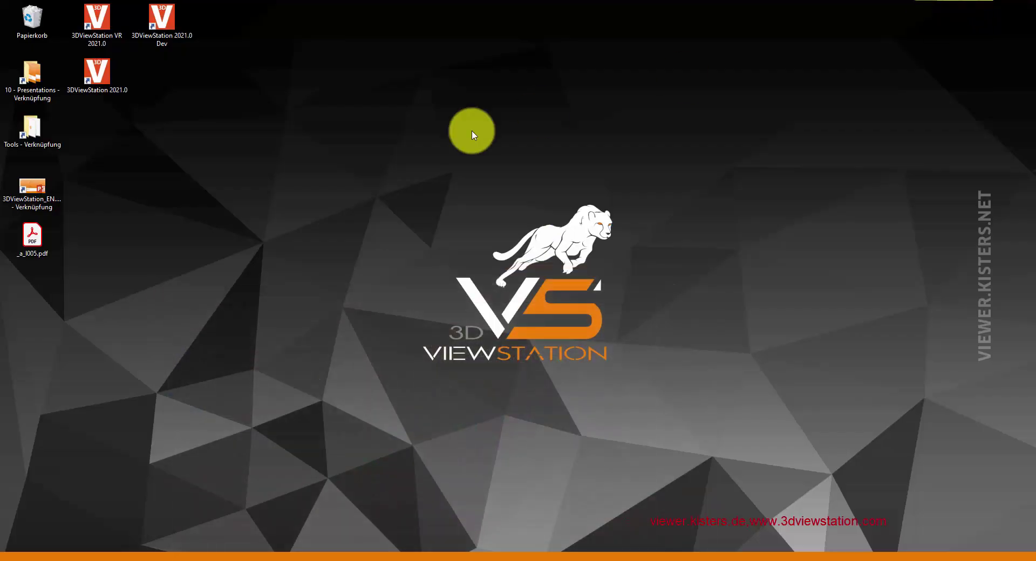
Step: Open _a_l005.pdf from the desktop and scroll through its grid of view thumbnails
left_click(38, 253)
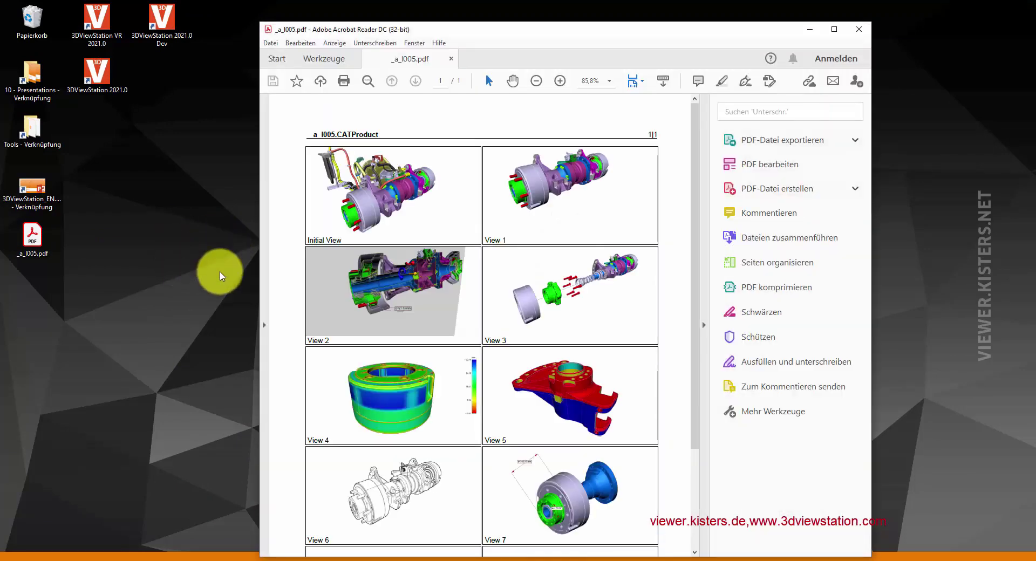
scroll(402, 276, "down", 5)
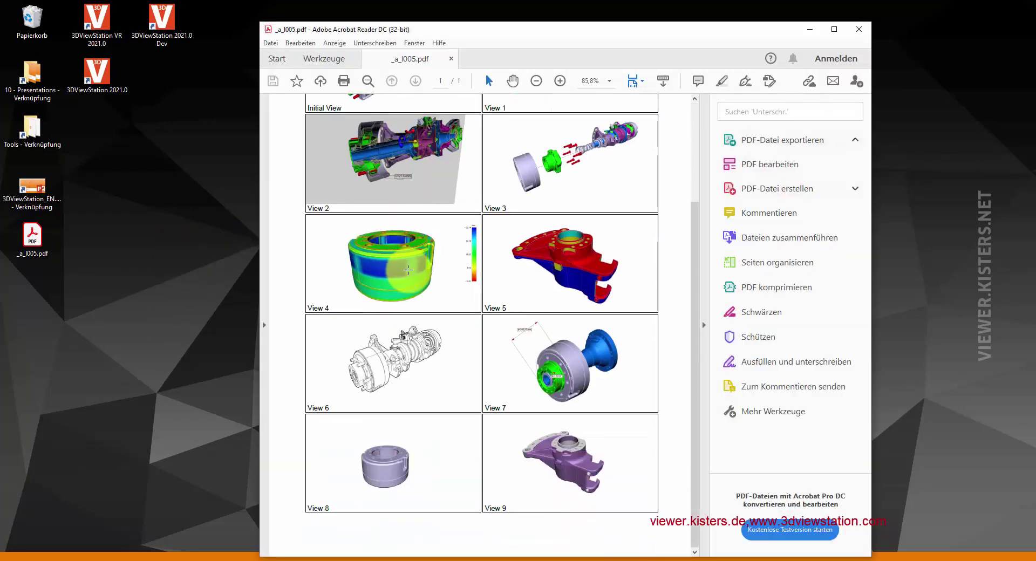
scroll(408, 269, "up", 5)
scroll(408, 270, "down", 1)
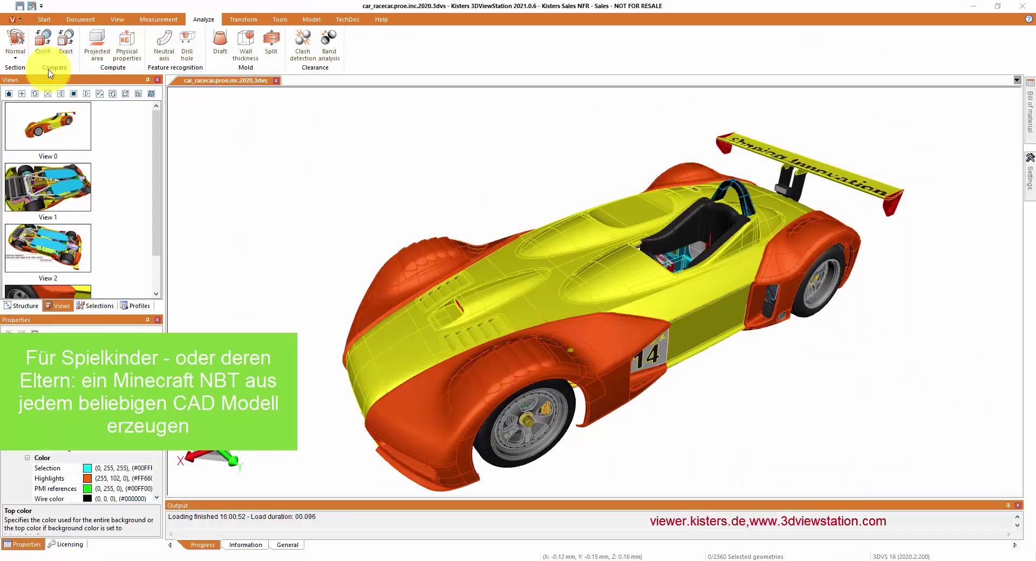
Step: Cut the race car with a normal section plane, shift the plane, then turn the cut off
left_click(15, 42)
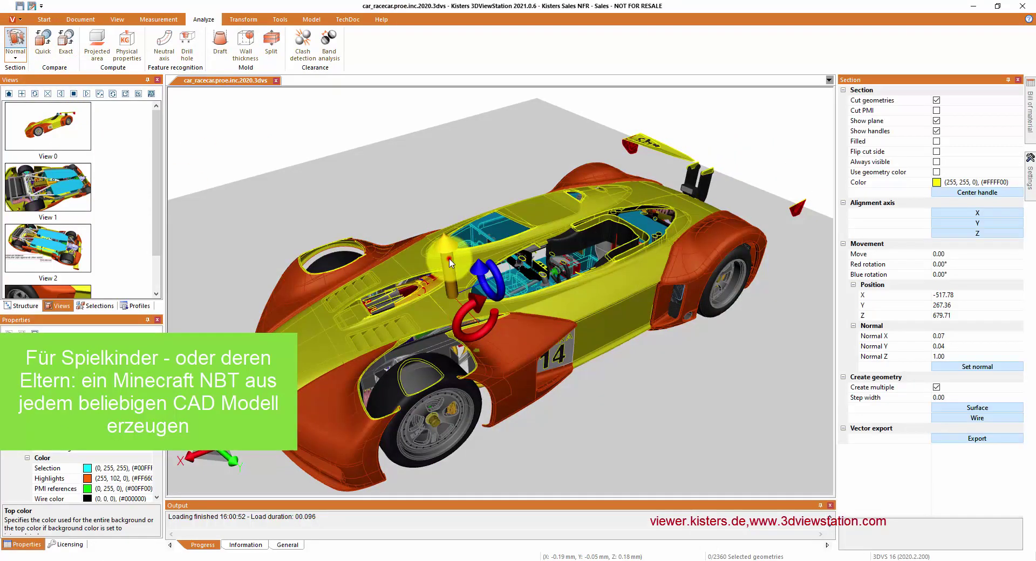
left_click_drag(451, 263, 326, 186)
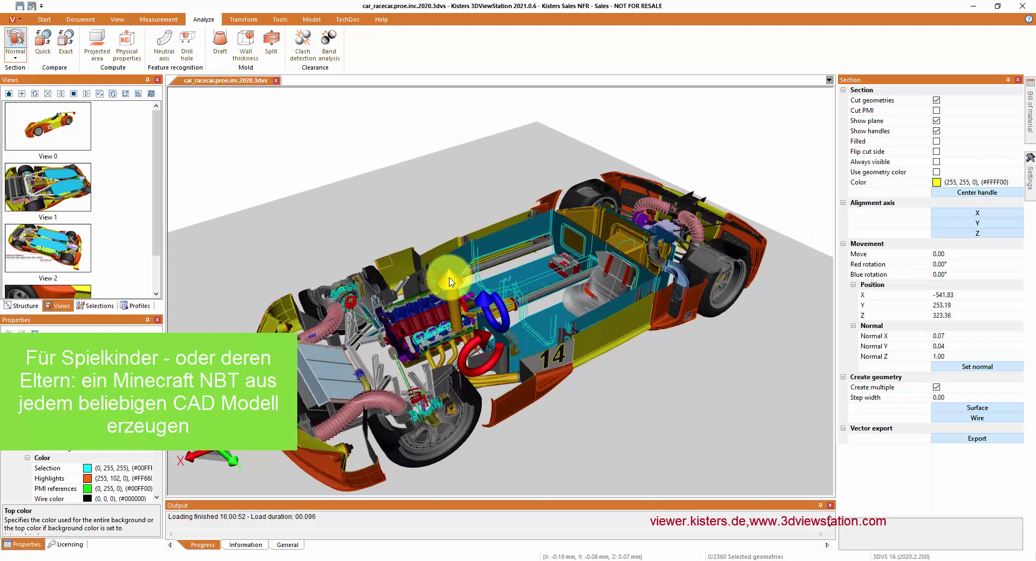
left_click(12, 42)
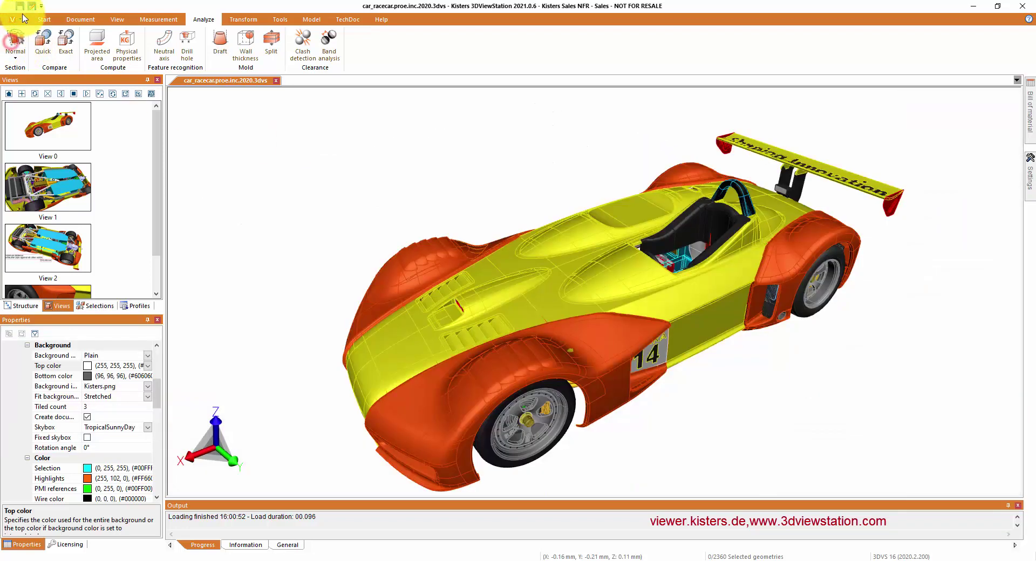
Step: Save the race car to the Desktop as Minecraft (*.nbt) file car_racecar.proe.inc.2020
left_click(32, 6)
scroll(372, 280, "down", 3)
left_click(383, 250)
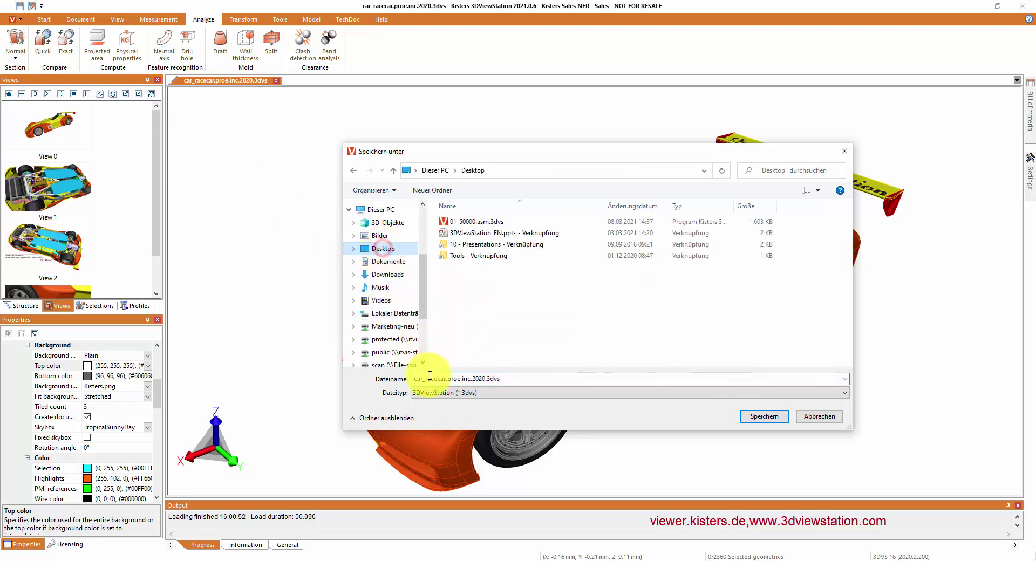
left_click(438, 393)
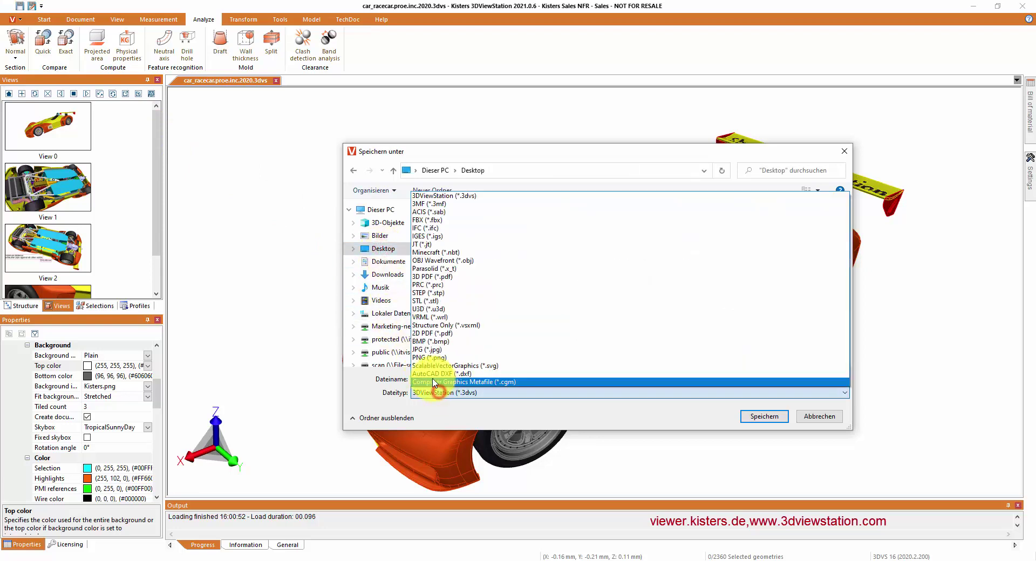
left_click(435, 252)
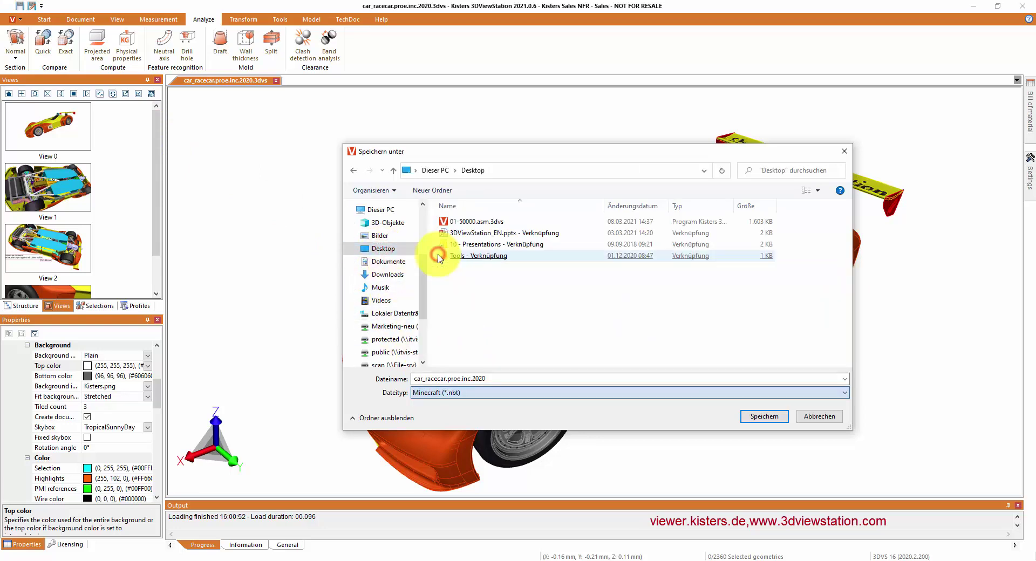
left_click(757, 419)
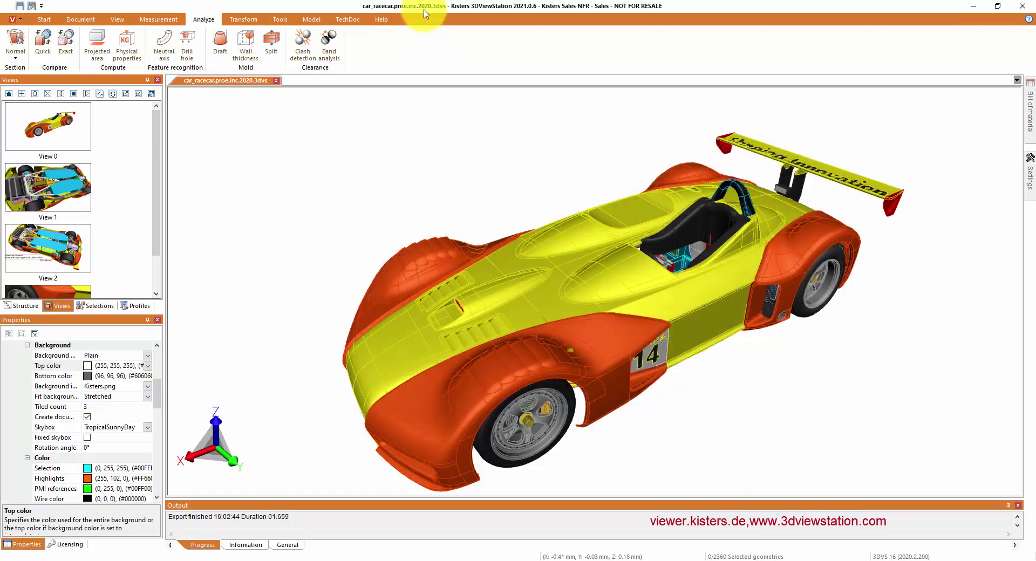
Step: Open the exported .nbt voxel car from the desktop in a maximised viewer
left_click_drag(426, 10, 475, 33)
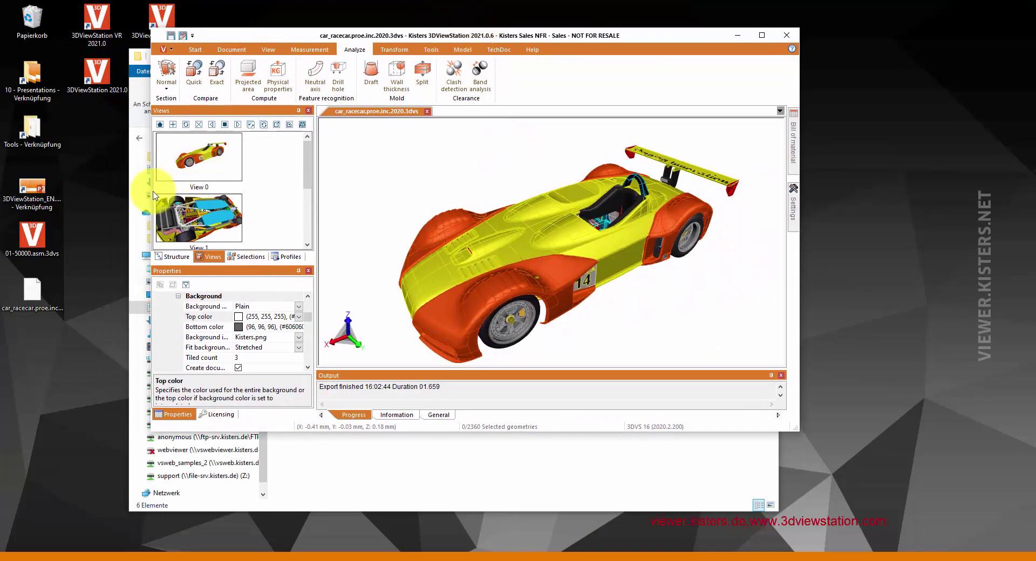
double_click(42, 297)
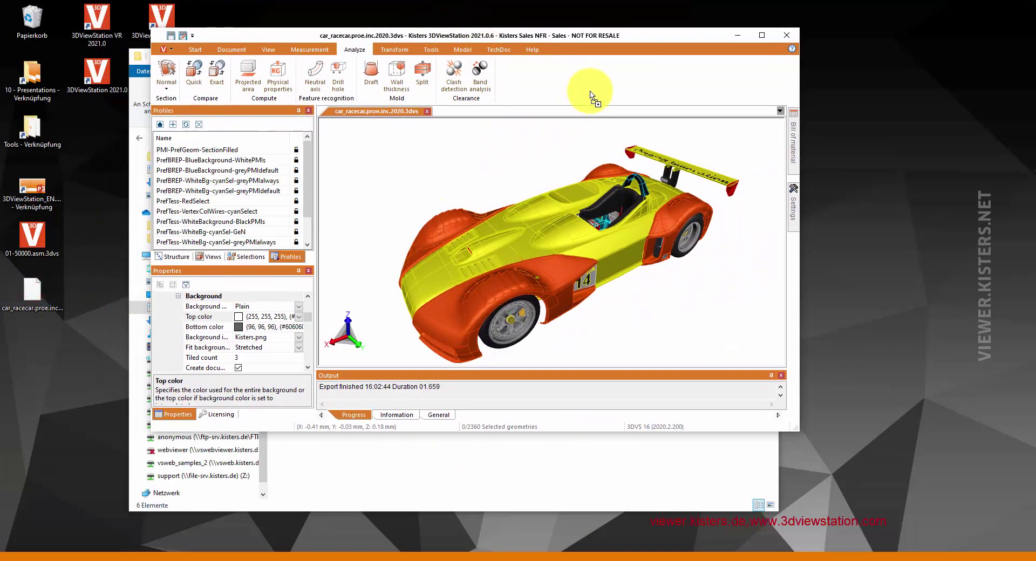
left_click(762, 34)
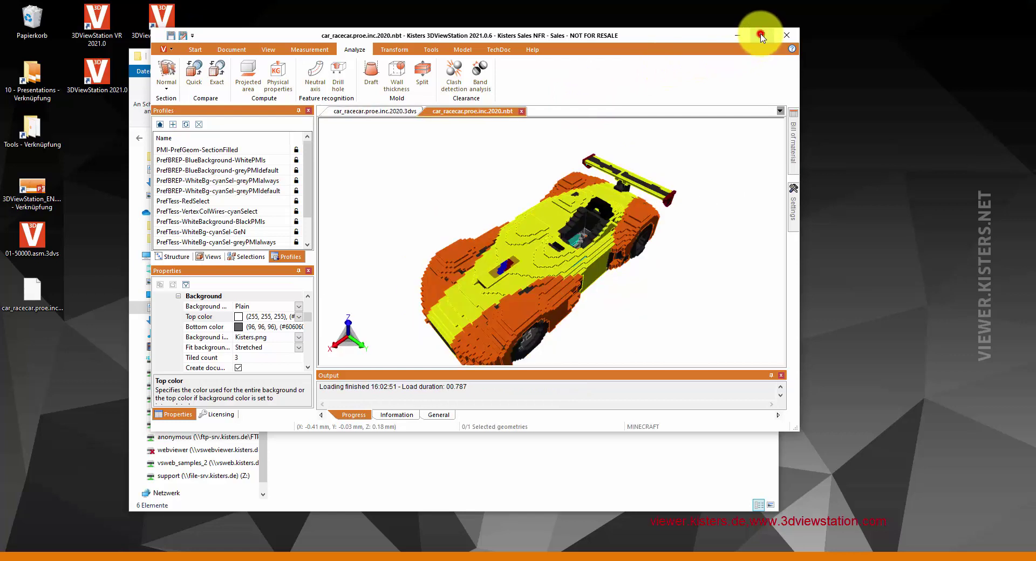
mouse_move(483, 356)
left_mouse_down()
mouse_move(487, 259)
mouse_move(554, 277)
left_mouse_up()
Step: Section the voxel car, remove the cut, then tile it beside the original race car
left_click(15, 39)
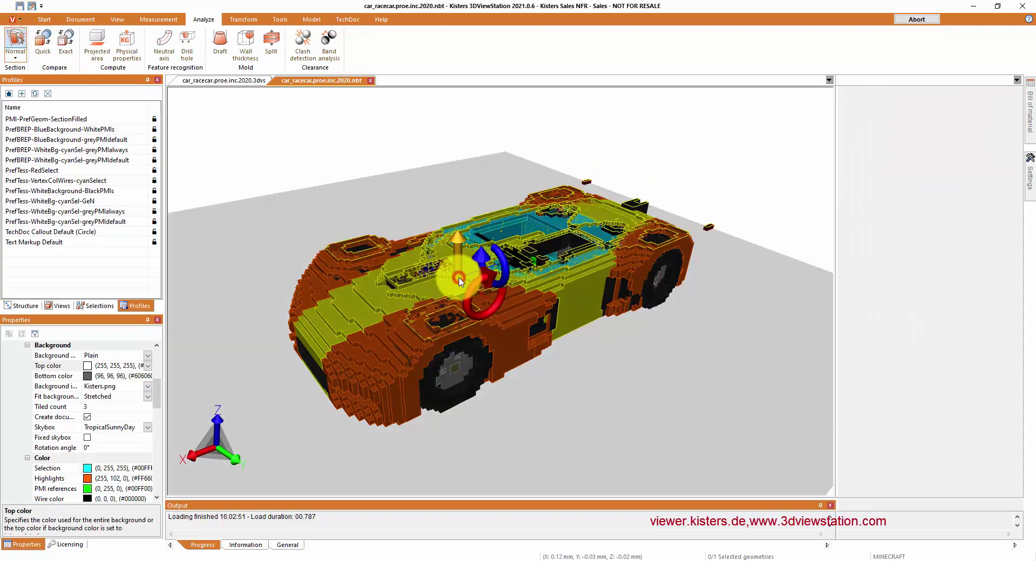
scroll(452, 279, "down", 1)
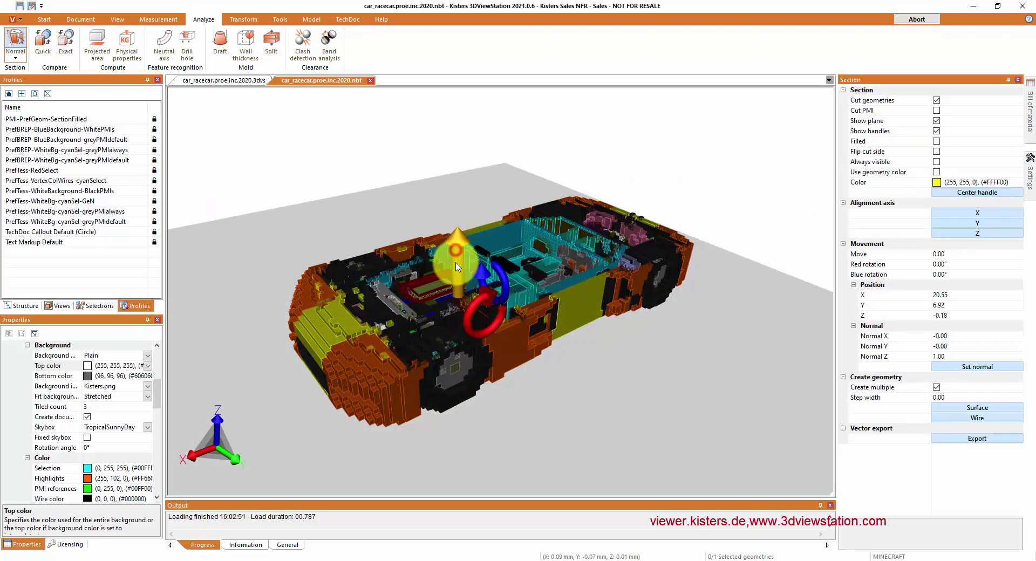
scroll(452, 279, "down", 1)
scroll(453, 279, "down", 2)
scroll(454, 278, "down", 1)
scroll(452, 280, "down", 1)
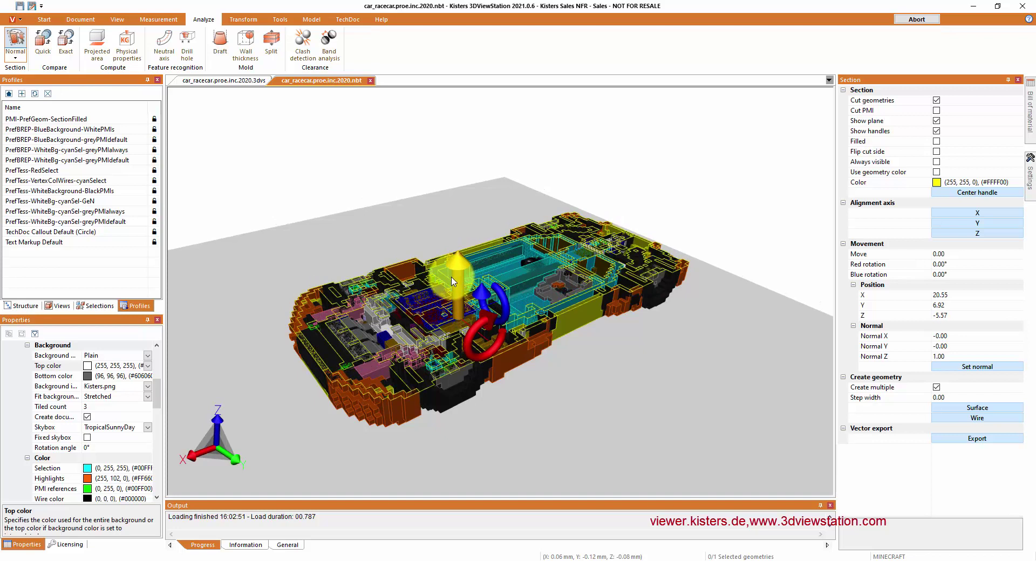
left_click_drag(452, 279, 405, 185)
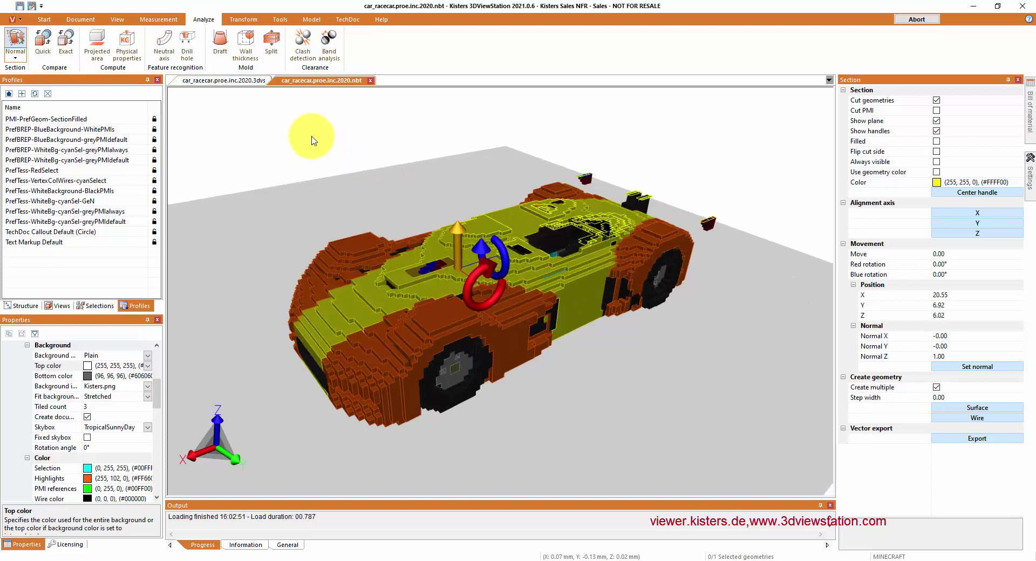
left_click(14, 42)
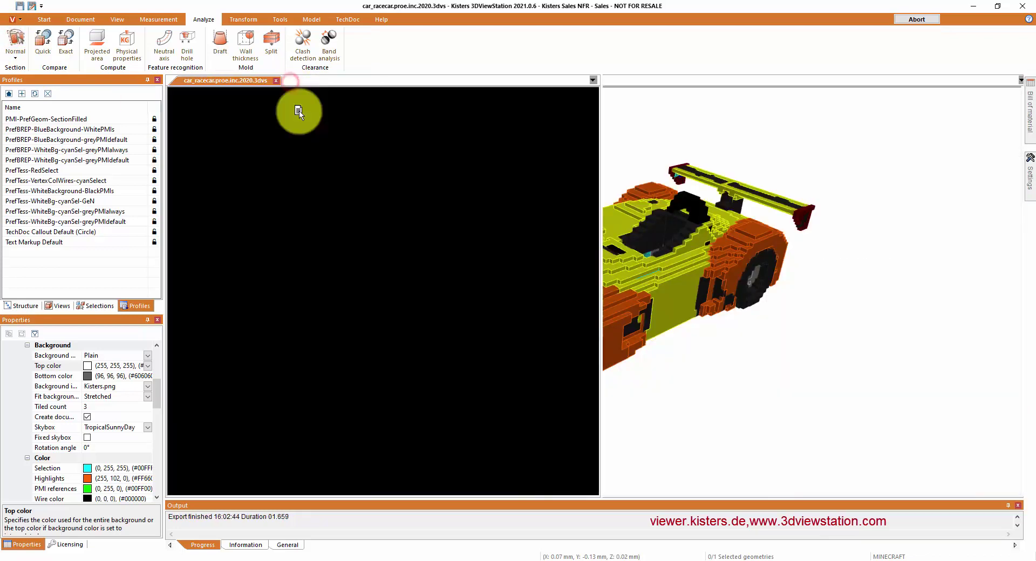
left_click_drag(291, 90, 296, 108)
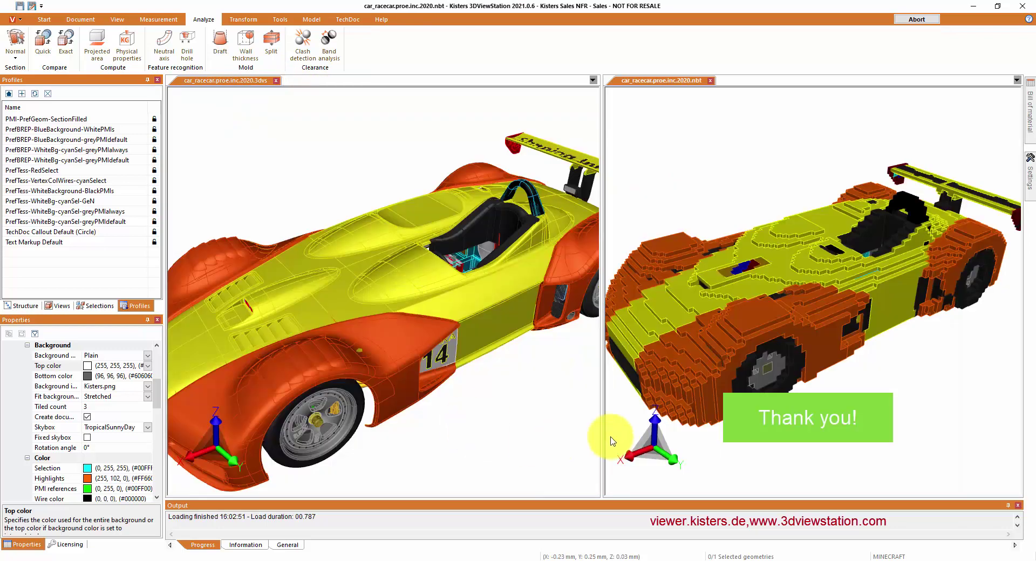
left_click_drag(612, 442, 749, 367)
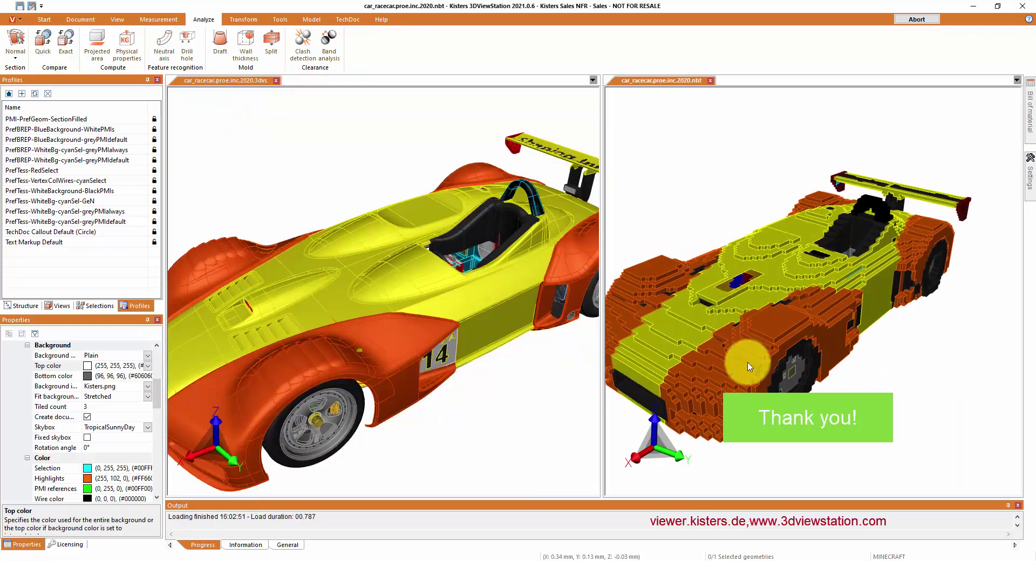